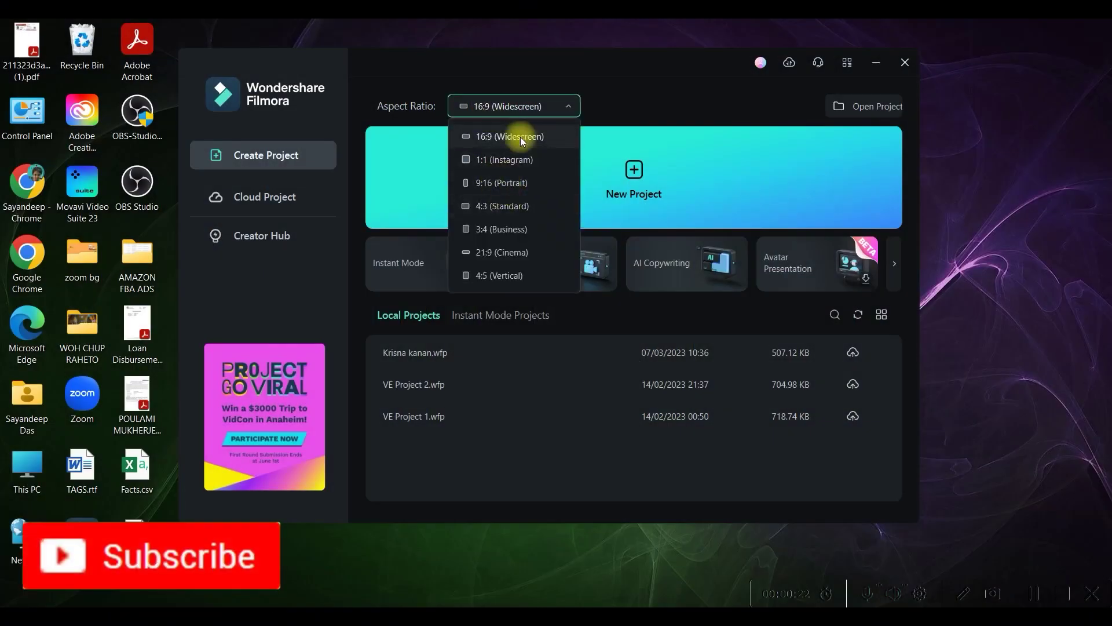
Create a new project from the start screen with the 16:9 widescreen aspect ratio.
left_click(521, 137)
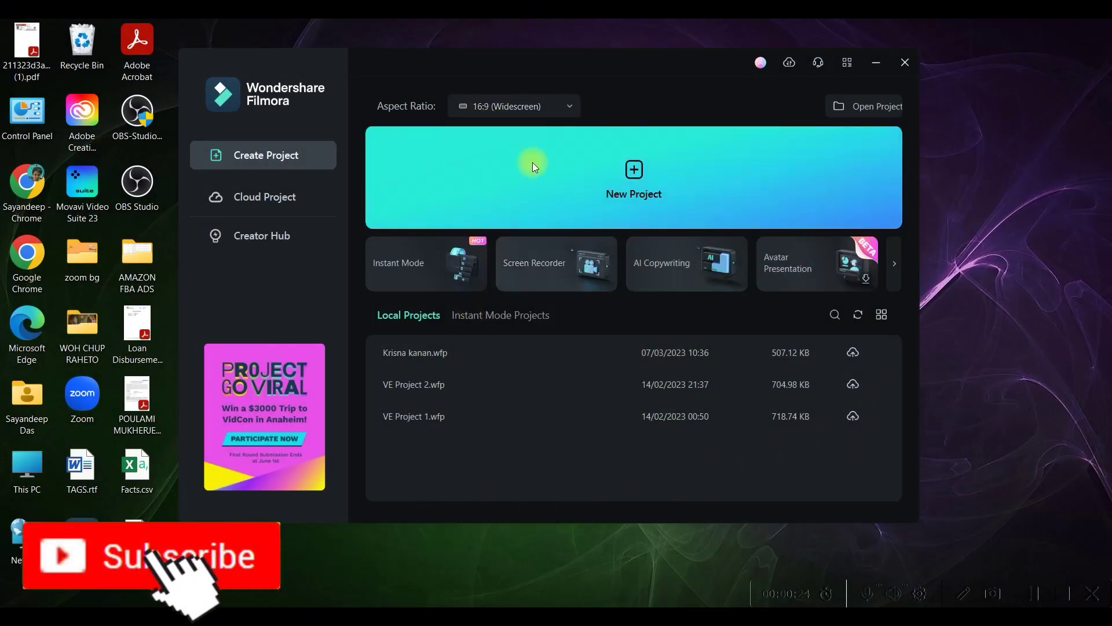
left_click(635, 169)
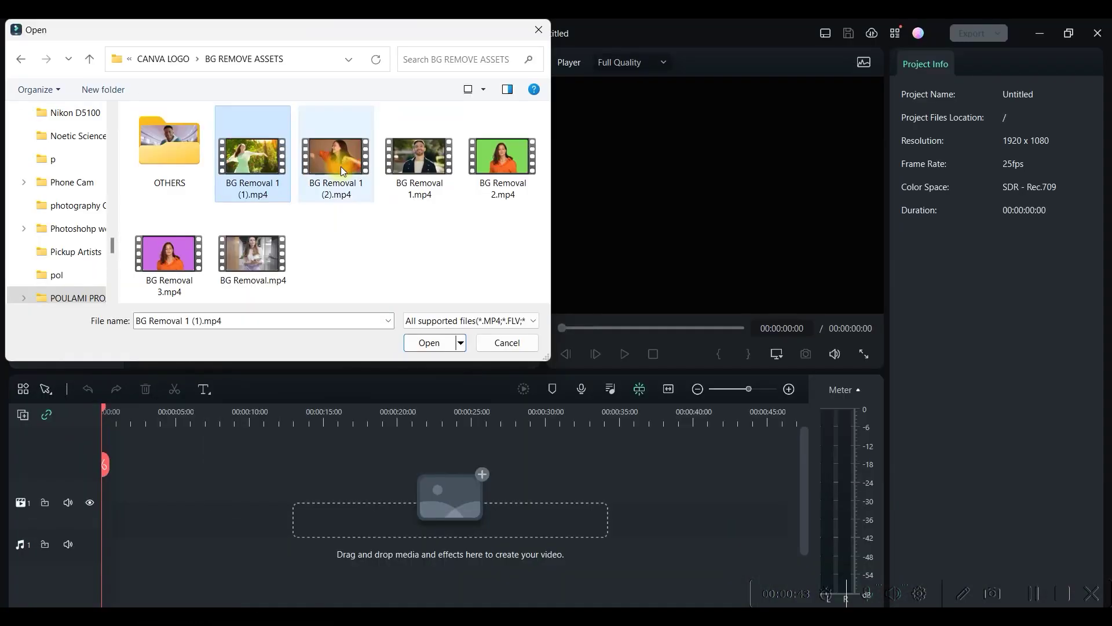
Import the five BG Removal clips and add a second video track.
left_click(341, 167)
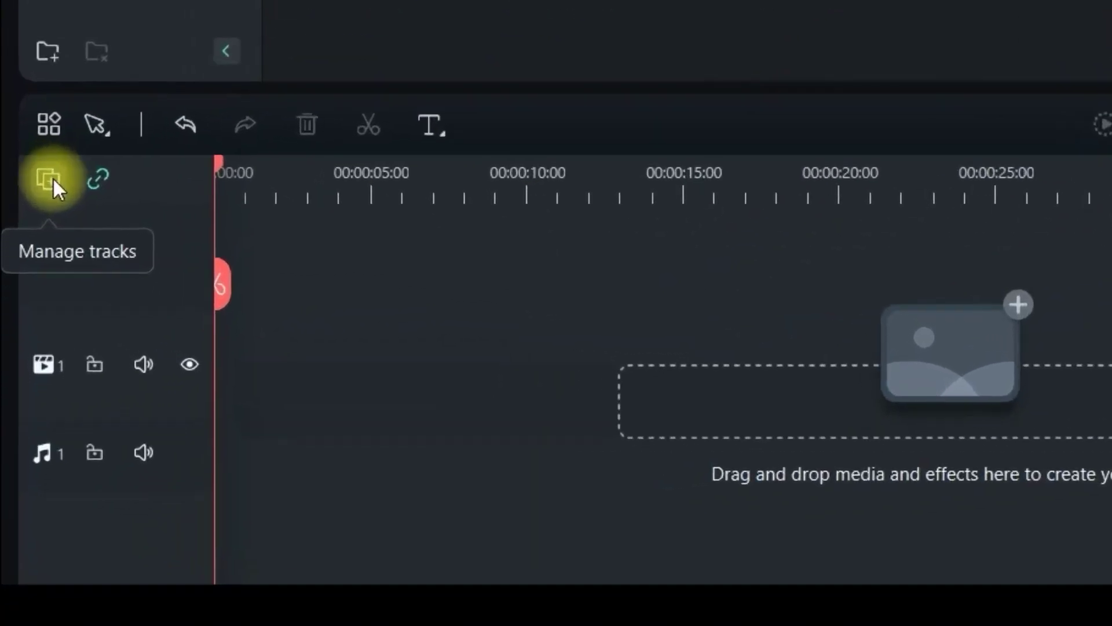
left_click(49, 178)
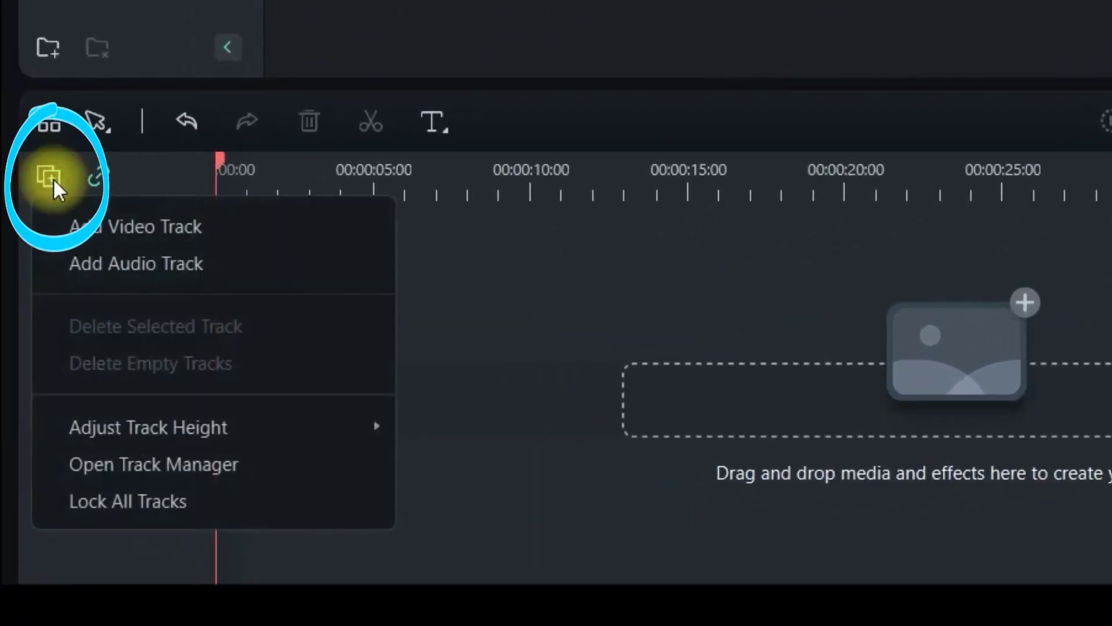
left_click(148, 229)
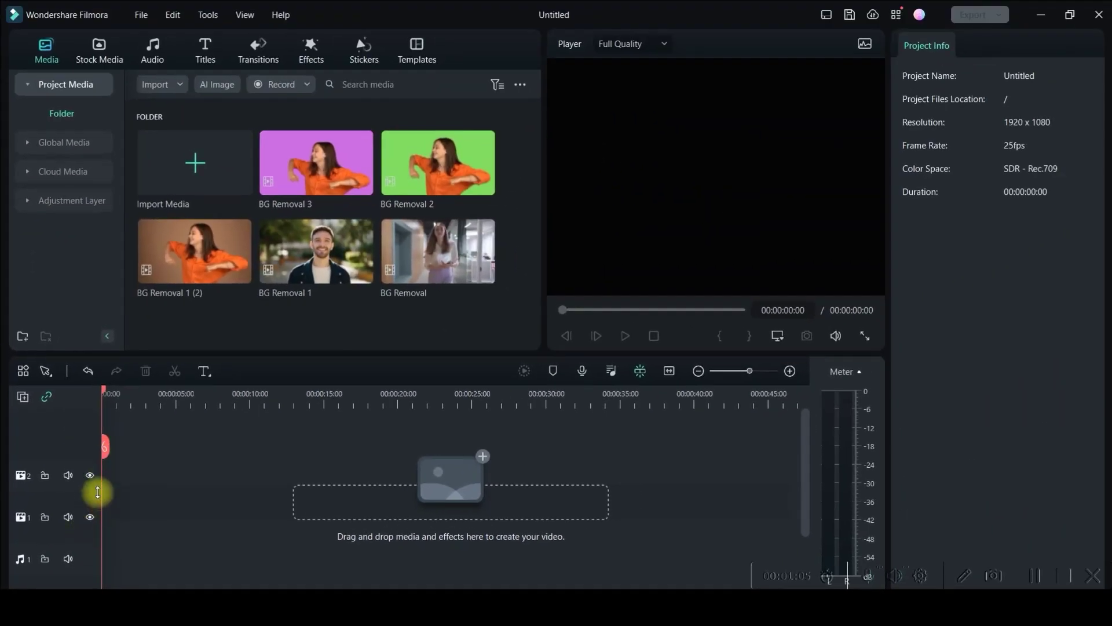
Add the Pexels purple particle clip to track 1, keeping 1920×1080 project settings.
left_click(98, 53)
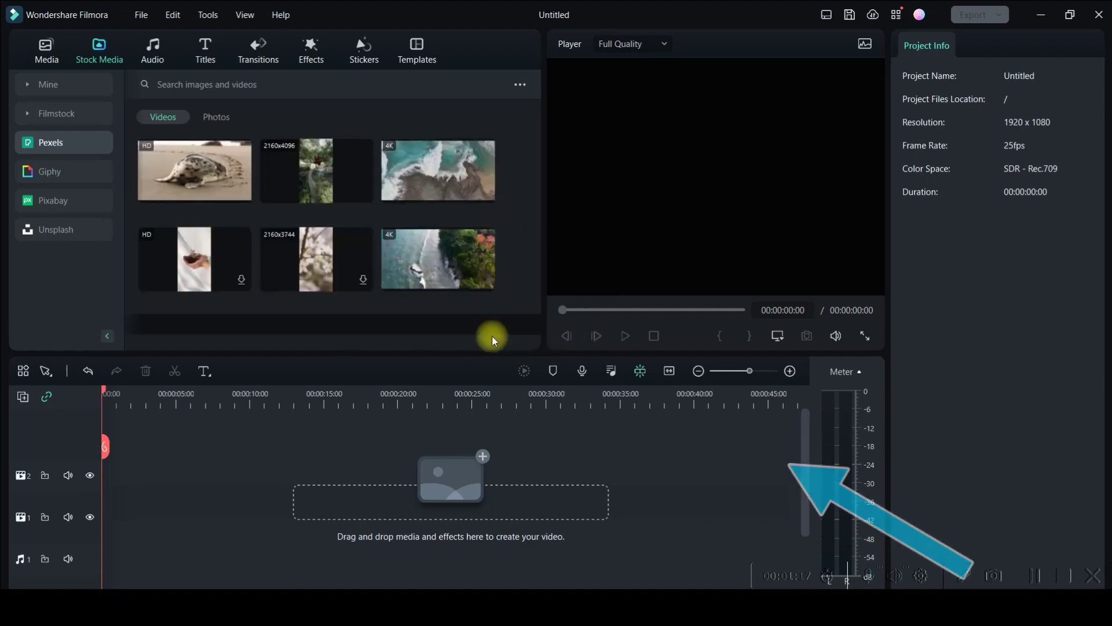
left_click(484, 273)
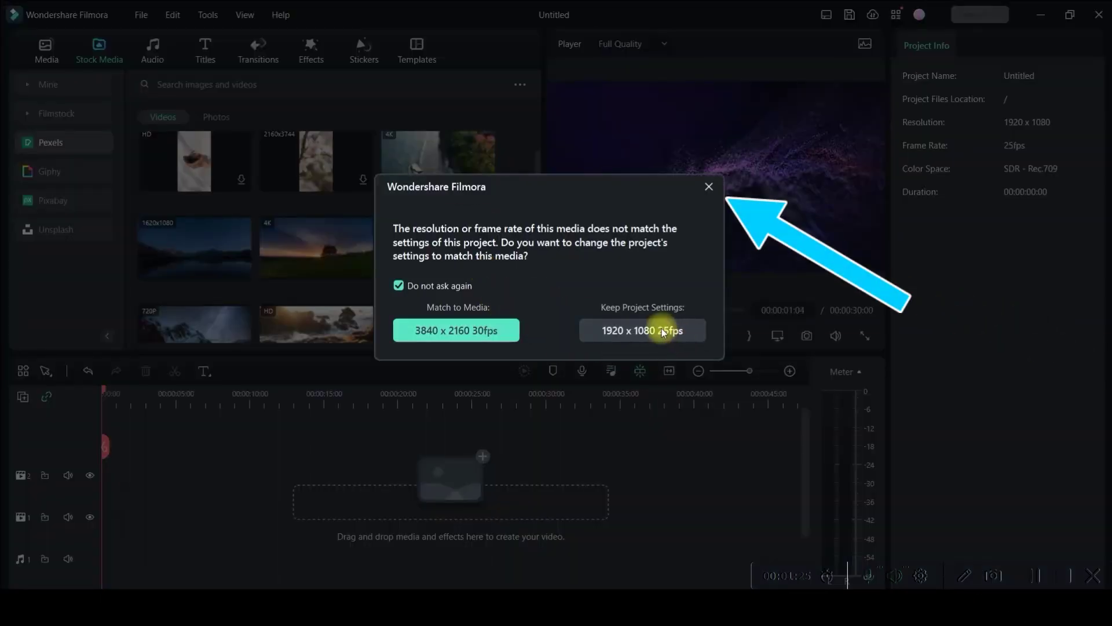
left_click(709, 186)
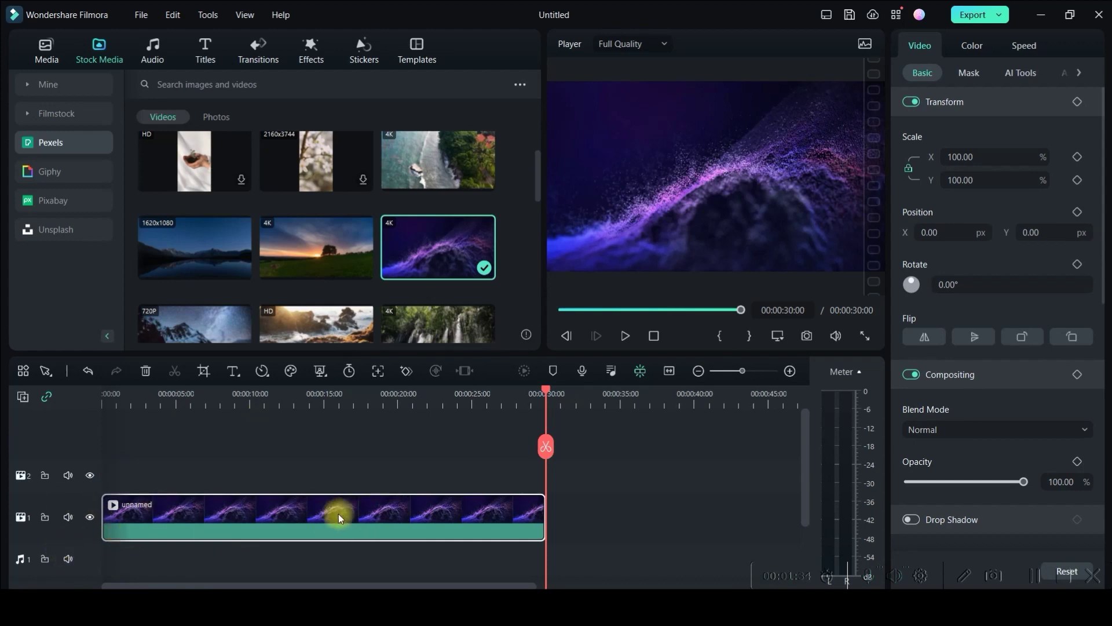
left_click(48, 52)
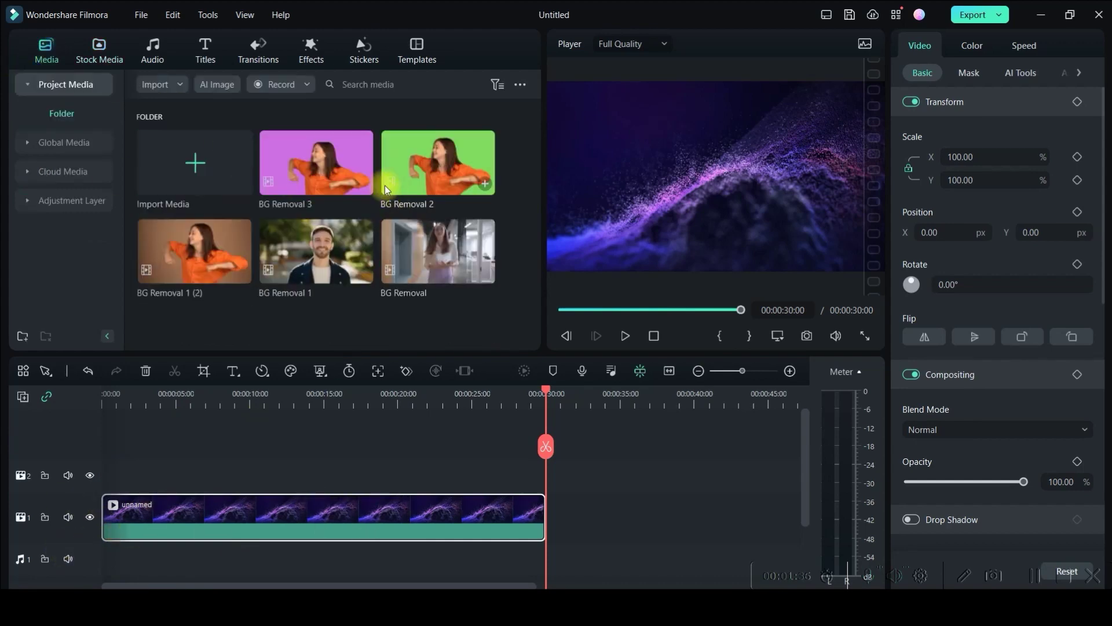
mouse_move(412, 172)
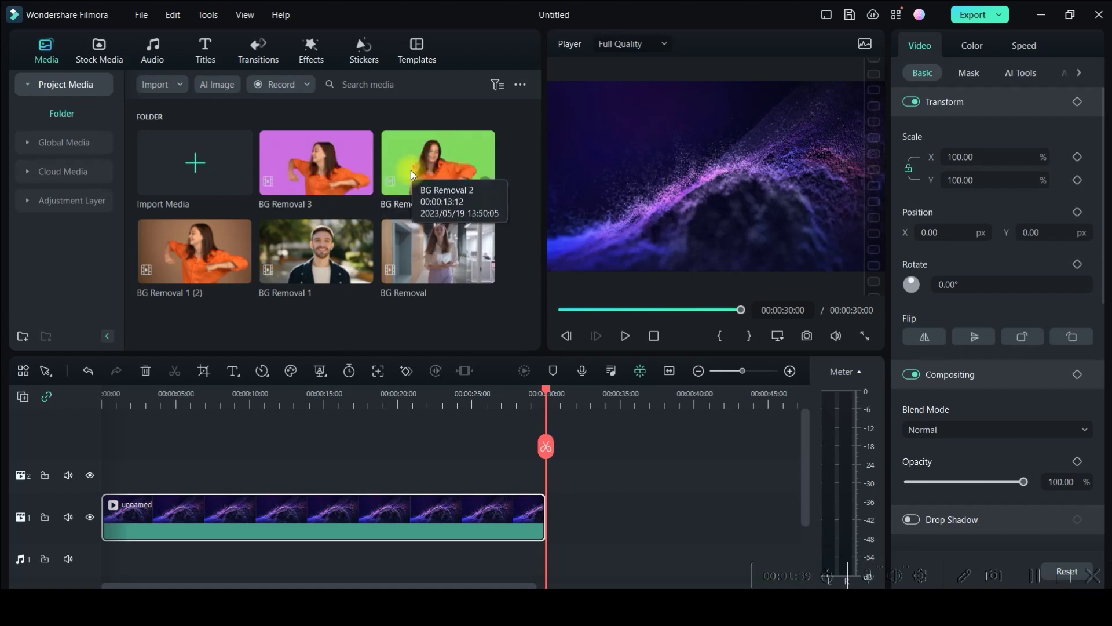
Drag BG Removal 3 from Project Media onto video track 2.
left_click_drag(324, 168, 137, 455)
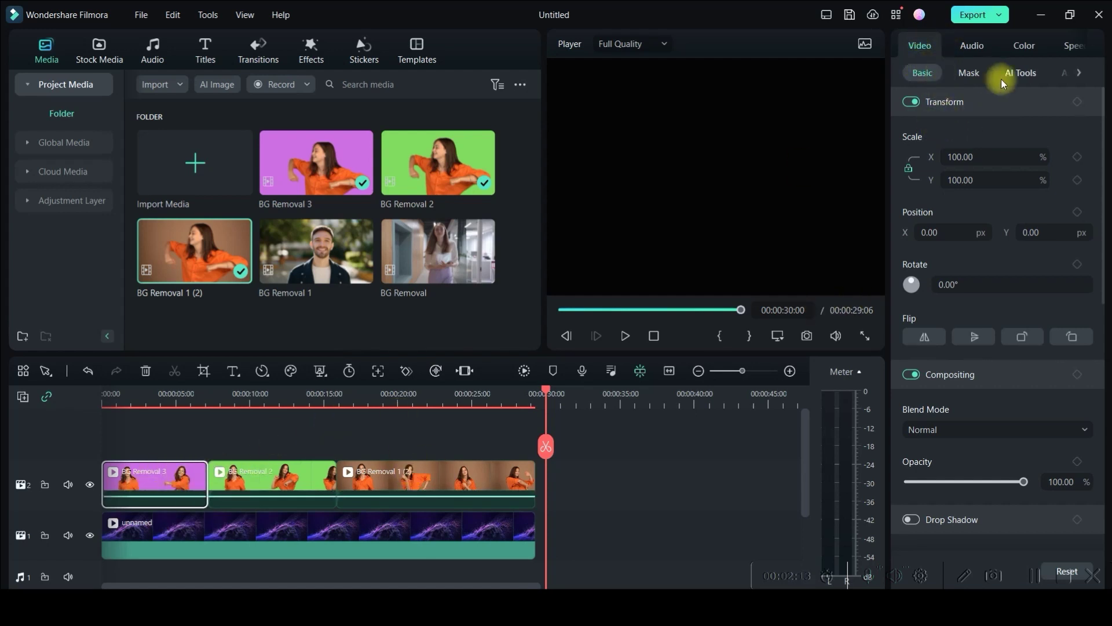
Enable Chroma Key on BG Removal 3, sampling the purple background as the key colour.
left_click(1023, 74)
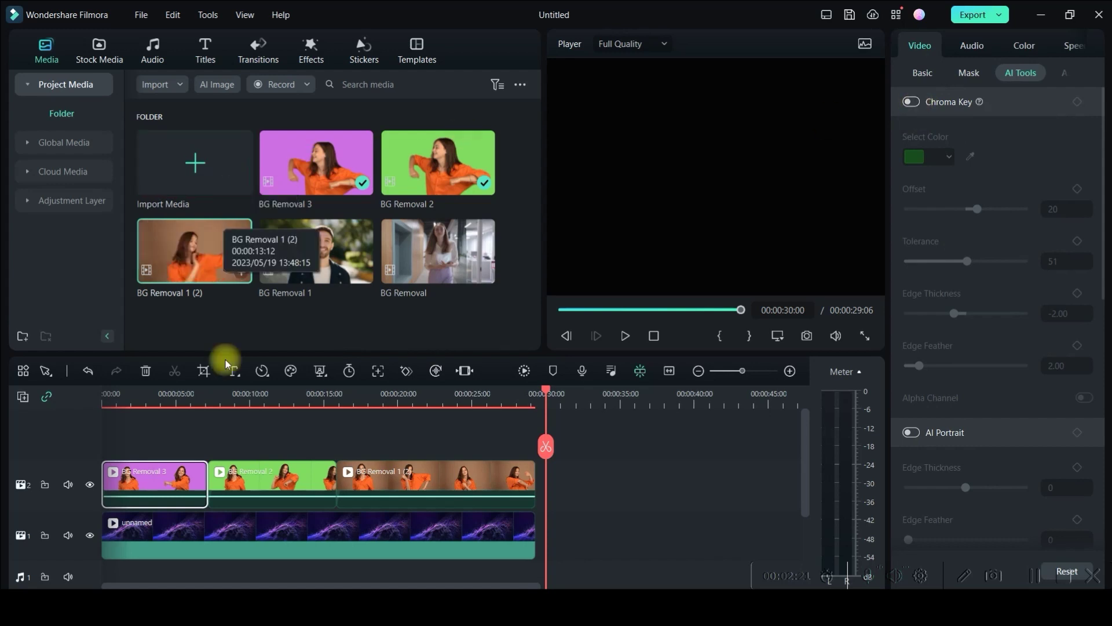
left_click(146, 494)
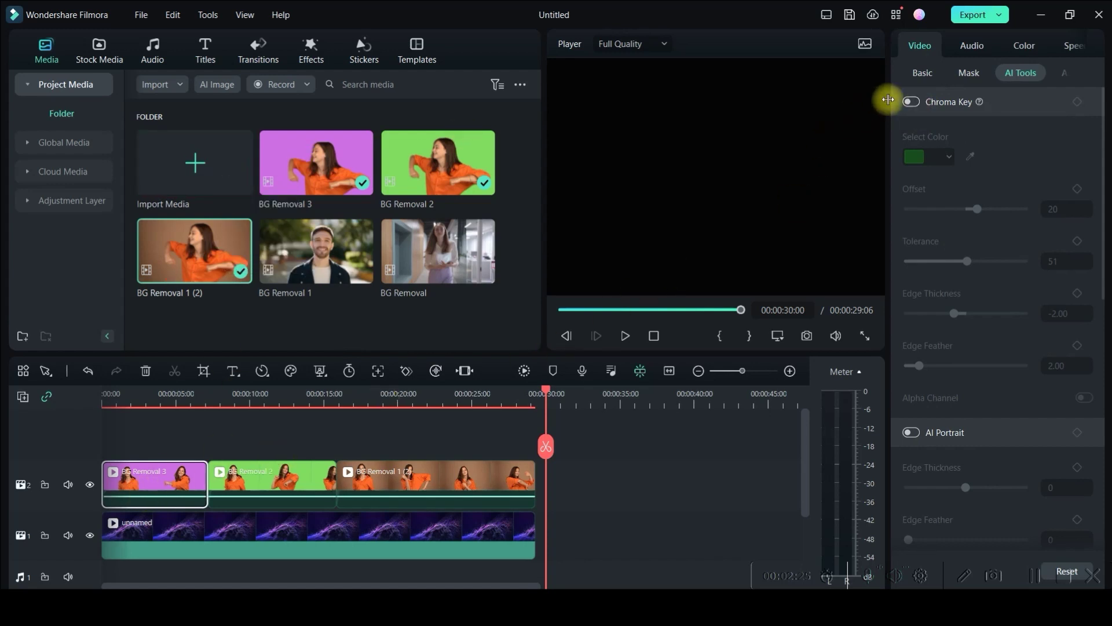
left_click(916, 102)
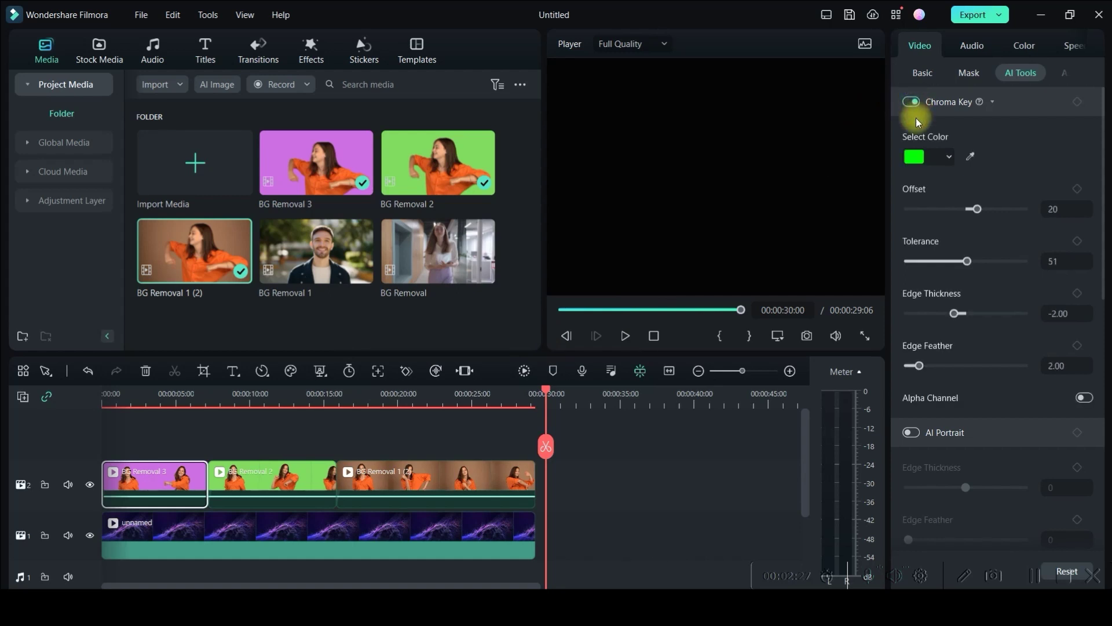
left_click(971, 156)
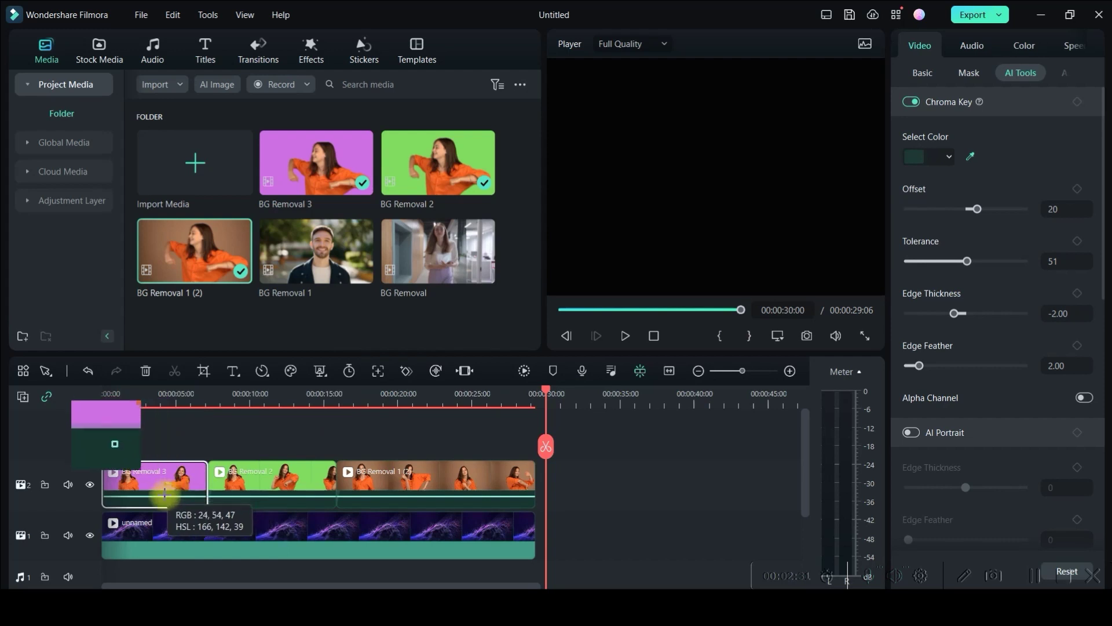
left_click(170, 496)
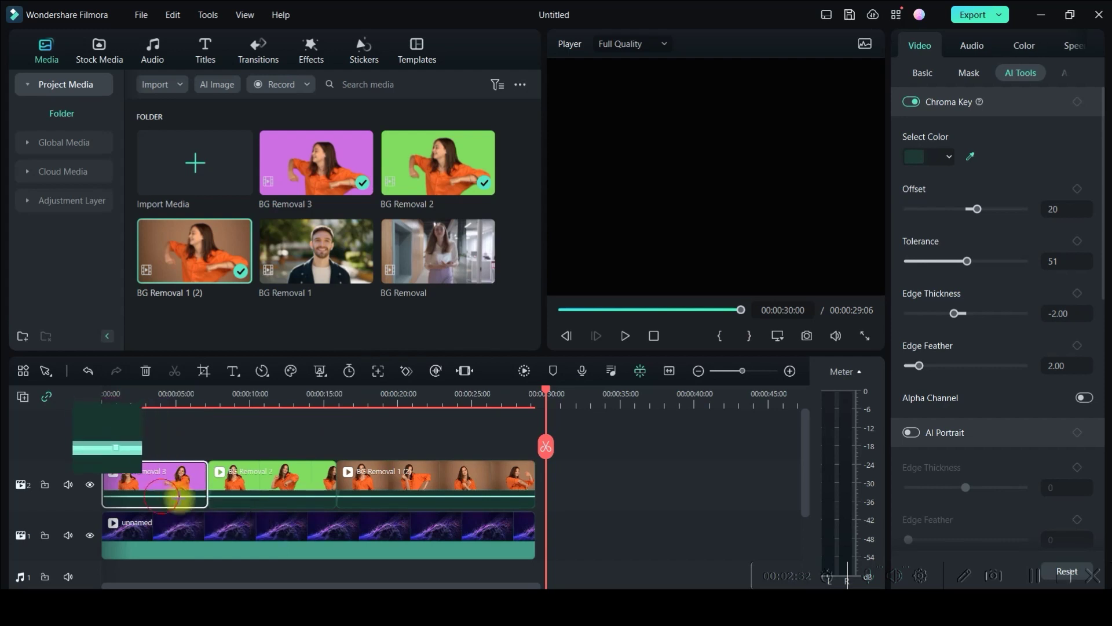
left_click(197, 478)
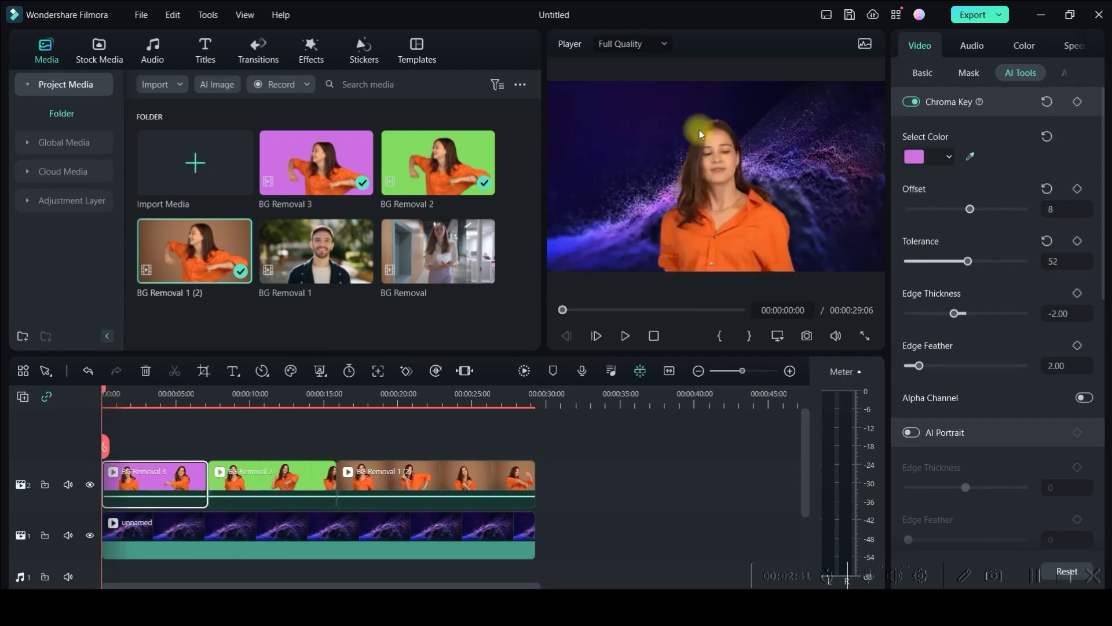
Enable Chroma Key on BG Removal 2 and play back from around 10 seconds.
left_click(271, 486)
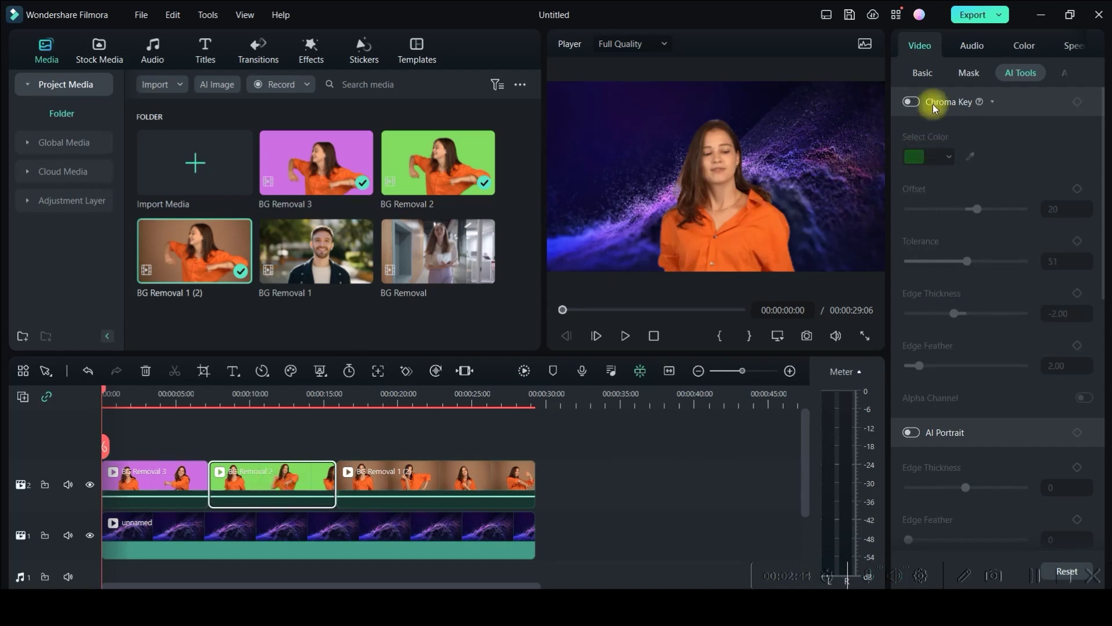
left_click(911, 102)
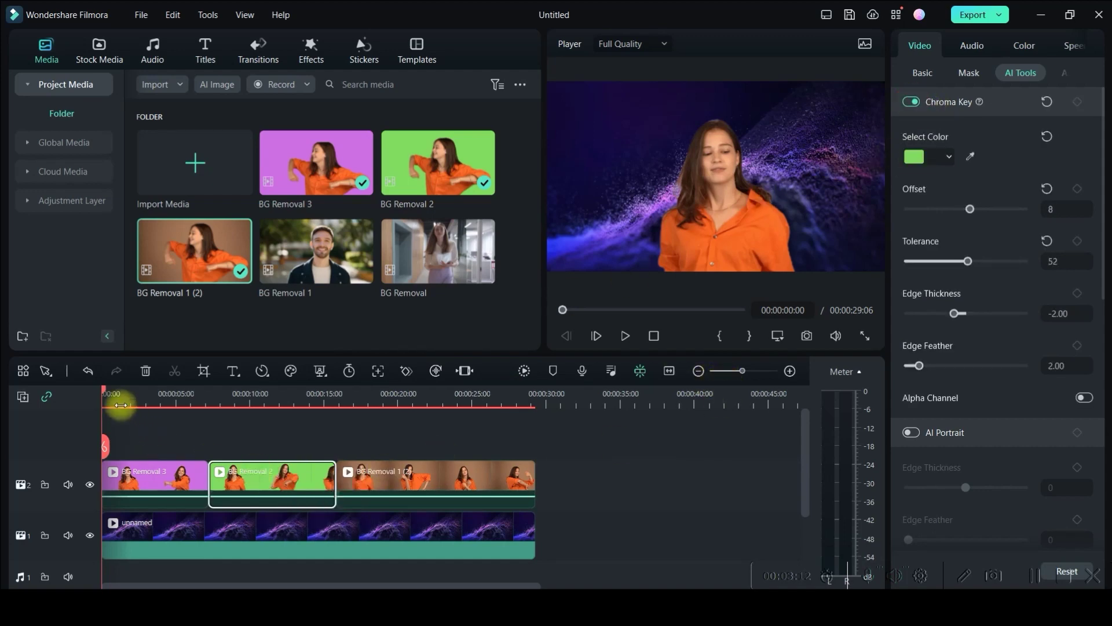
left_click_drag(103, 391, 251, 393)
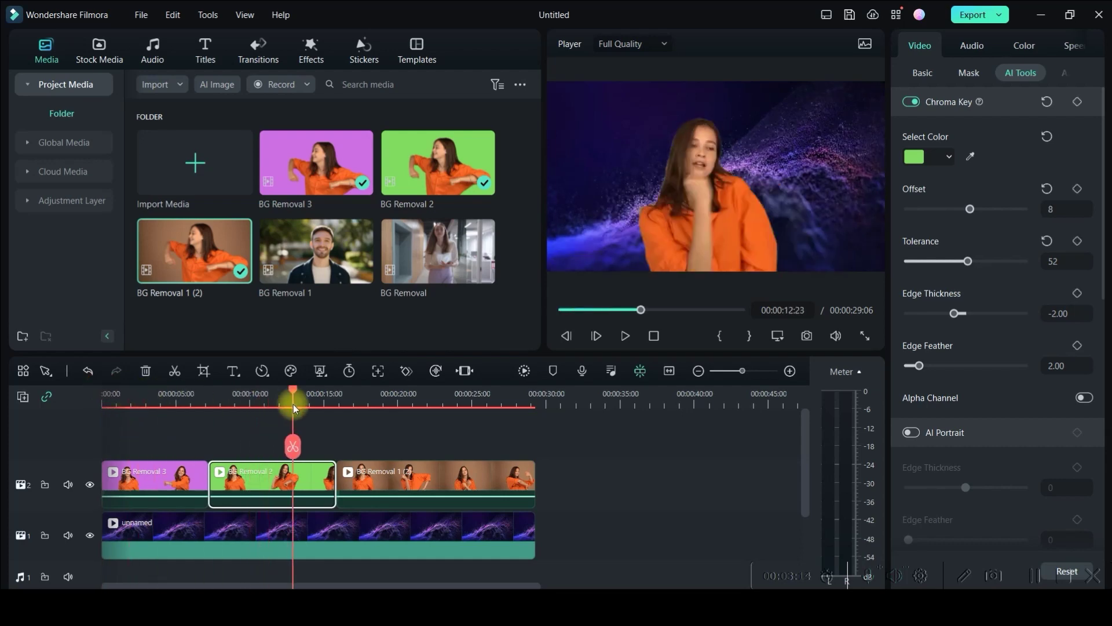
key("space")
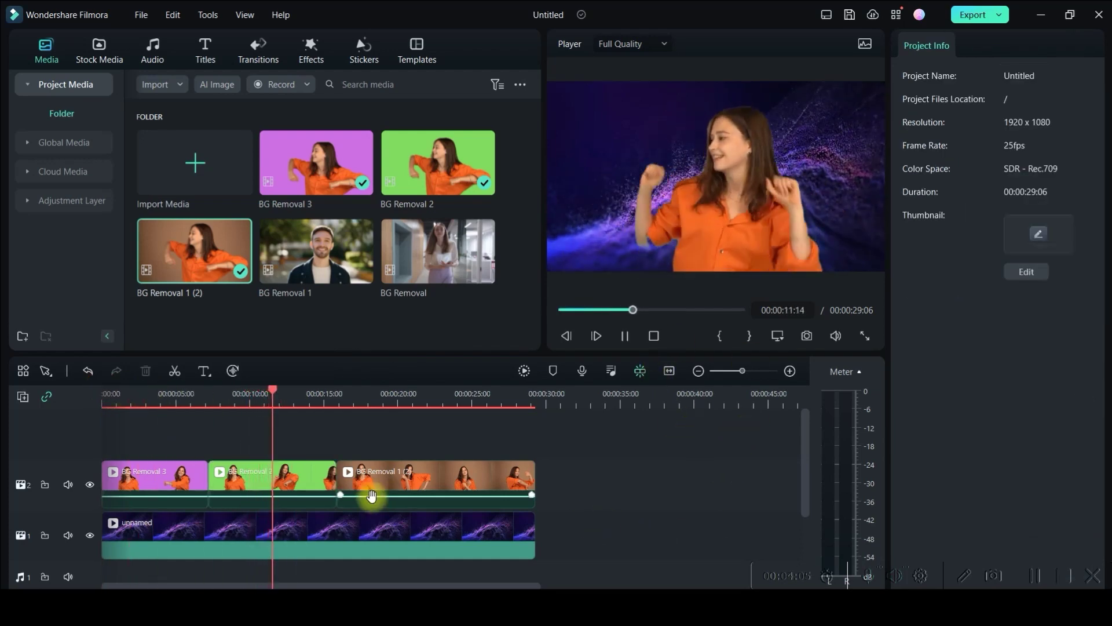
Delete BG Removal 1 (2) from the upper track and place BG Removal 1 there.
left_click(388, 478)
key("Delete")
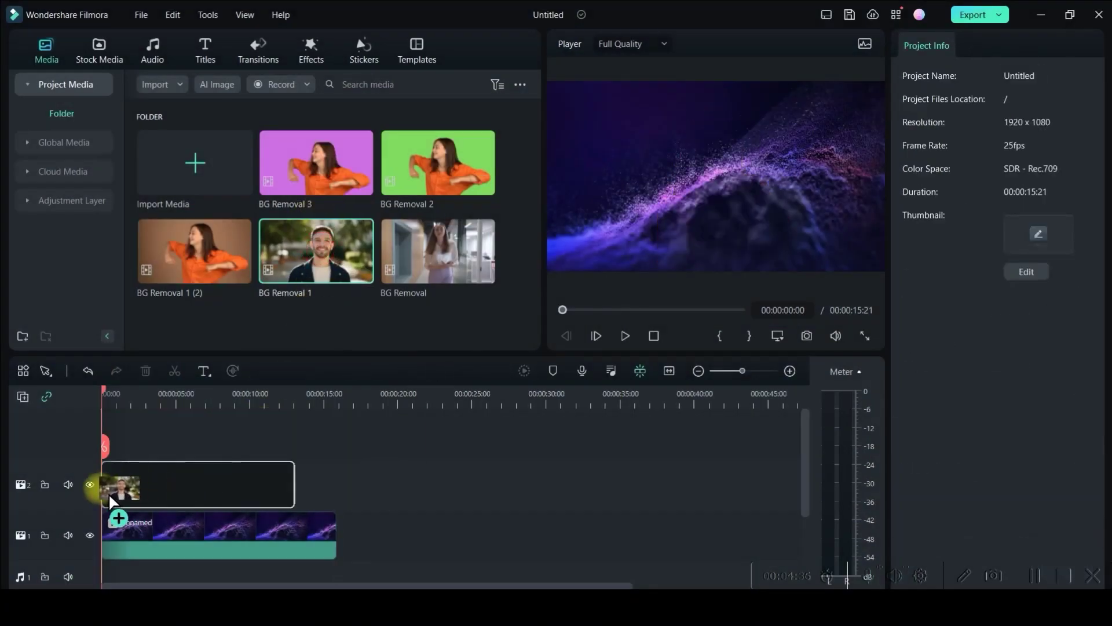
left_click_drag(319, 249, 145, 490)
Trim the particle background to the man's clip, enable AI Portrait, and preview it.
left_click_drag(336, 535, 294, 535)
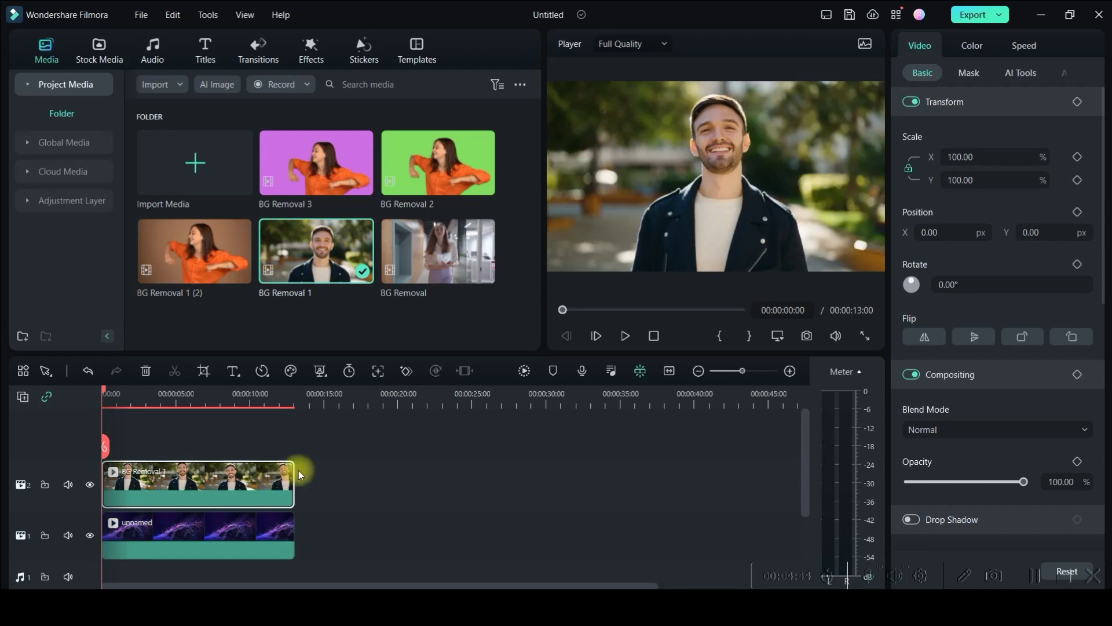
left_click(1018, 73)
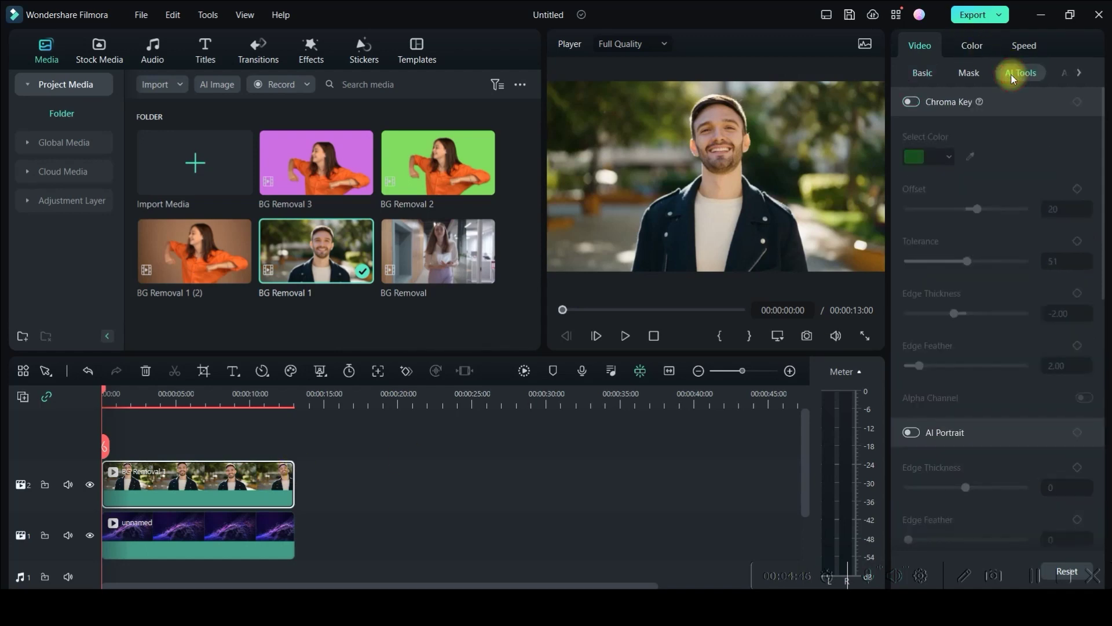
left_click(914, 436)
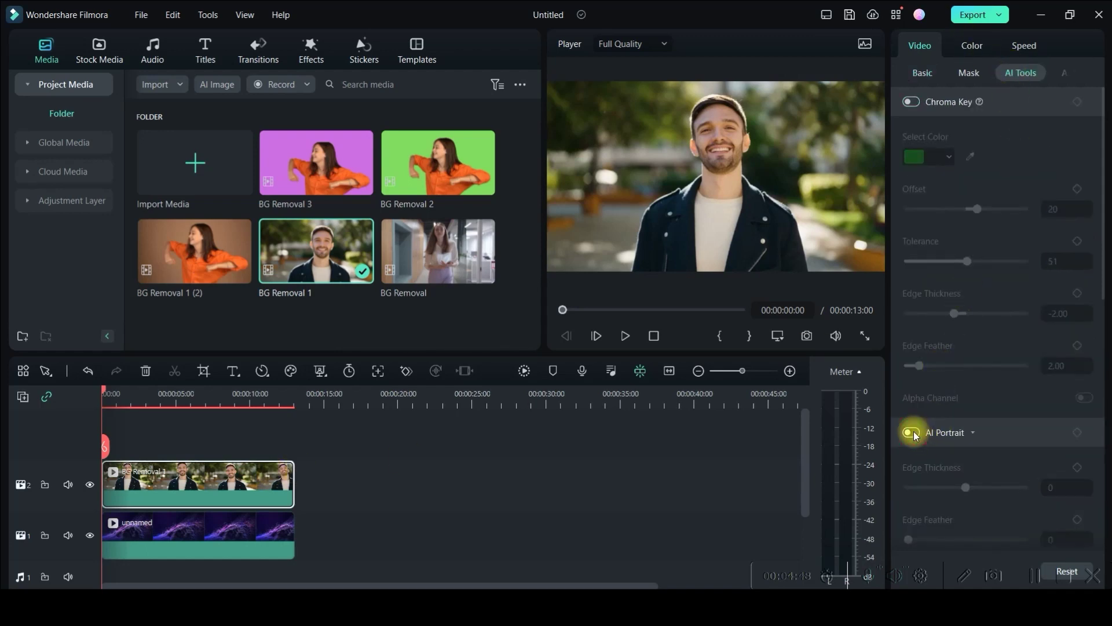
left_click(913, 433)
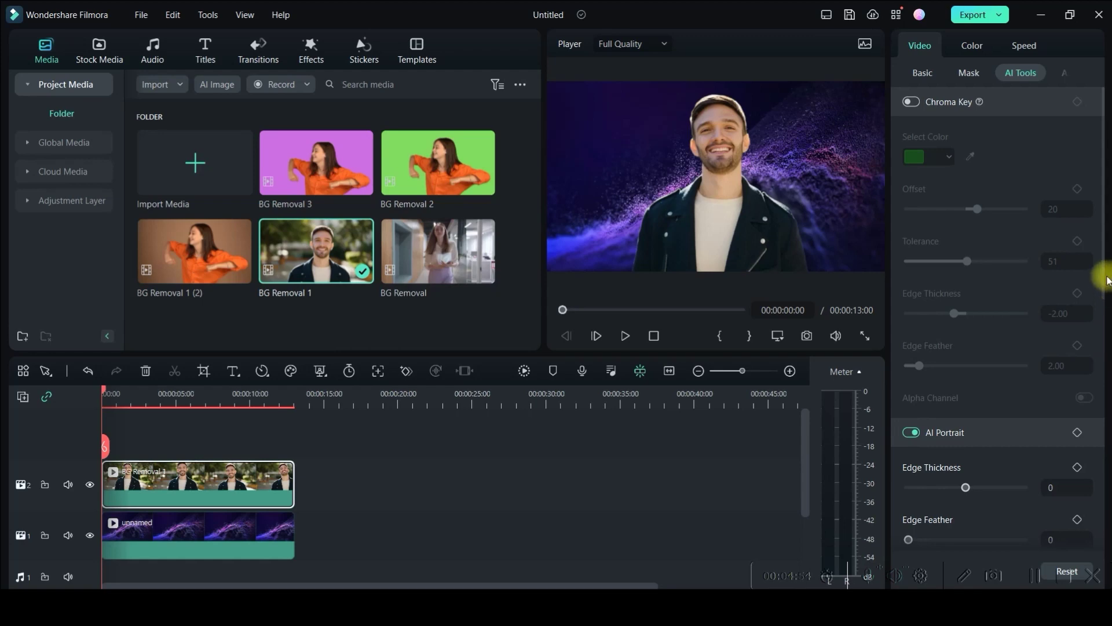
left_click_drag(1107, 284, 1105, 357)
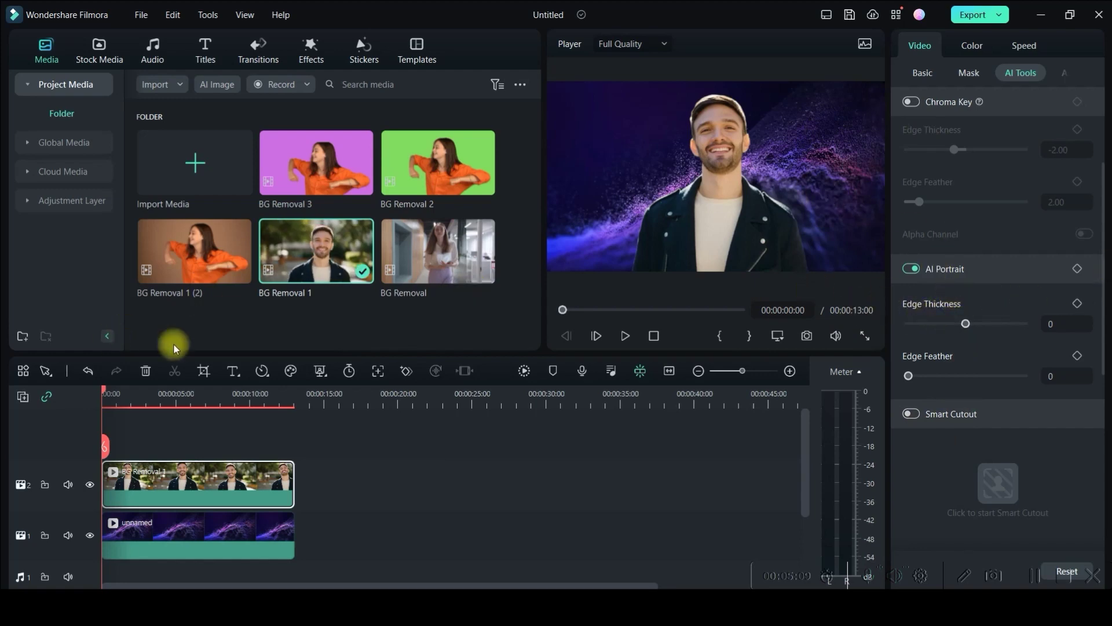
left_click(625, 336)
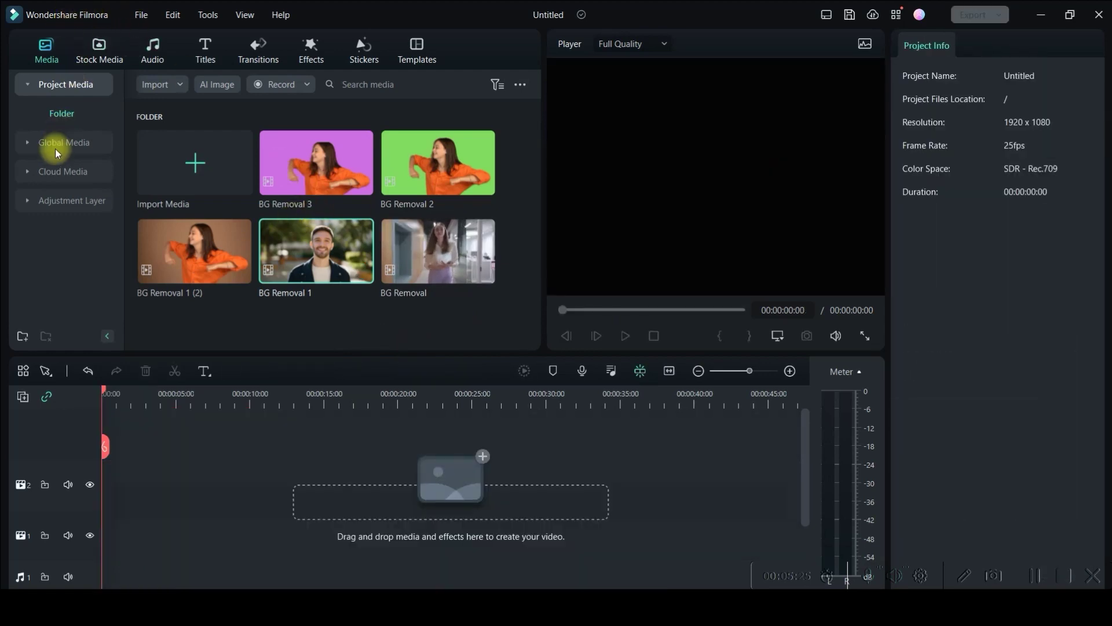
Add the aerial beach video from Pexels stock footage to the timeline.
left_click(99, 48)
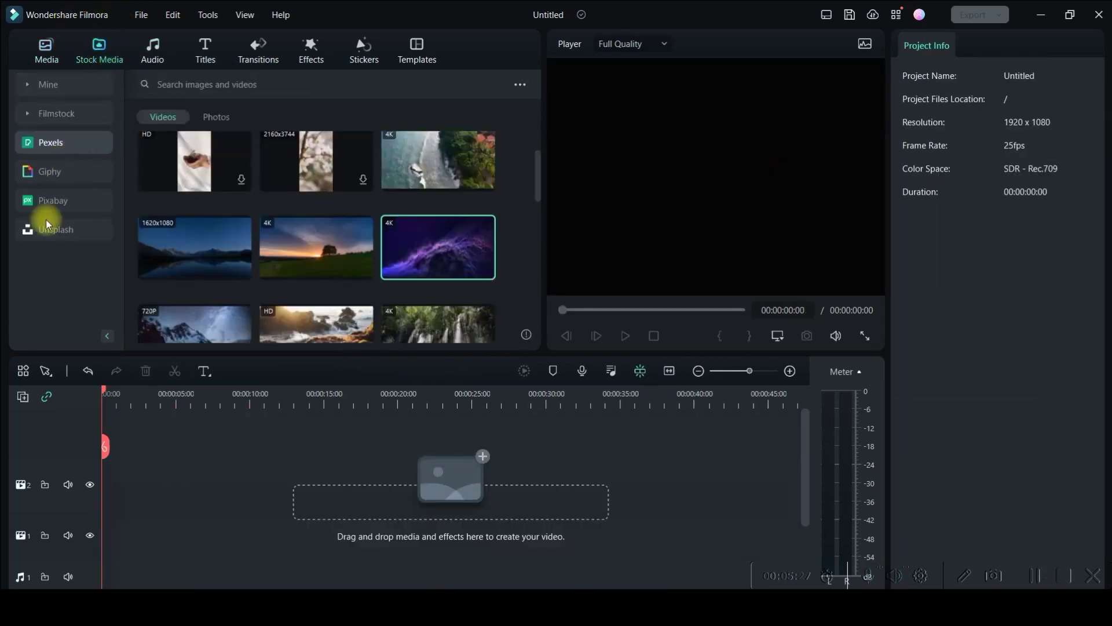
scroll(396, 179, "down", 2)
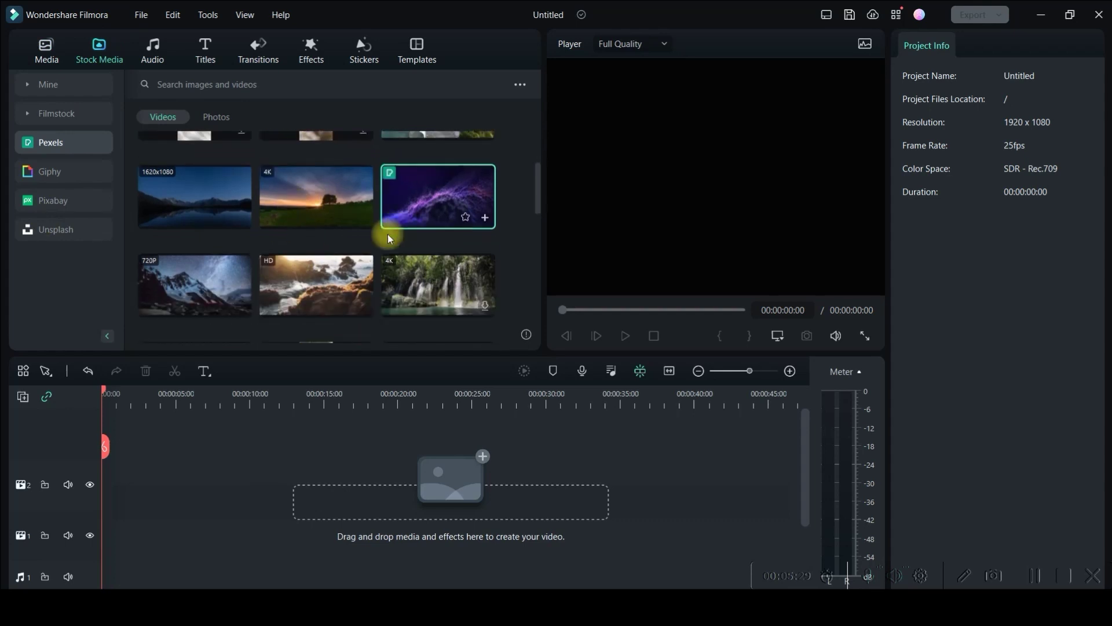
scroll(388, 234, "down", 2)
scroll(404, 256, "down", 2)
scroll(382, 252, "down", 2)
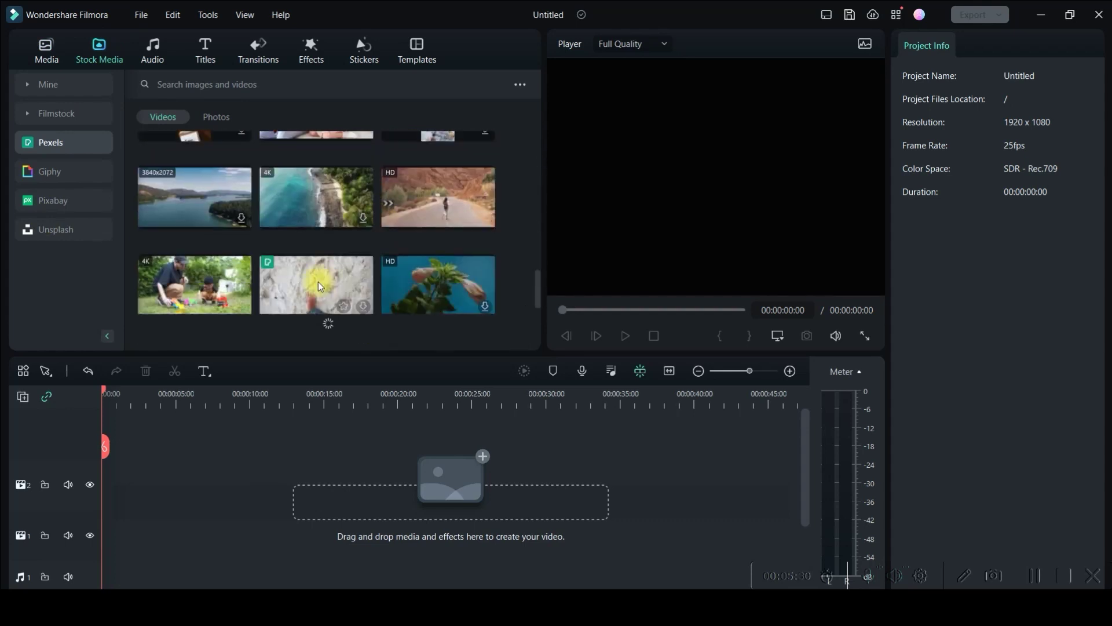
double_click(311, 200)
left_click(47, 48)
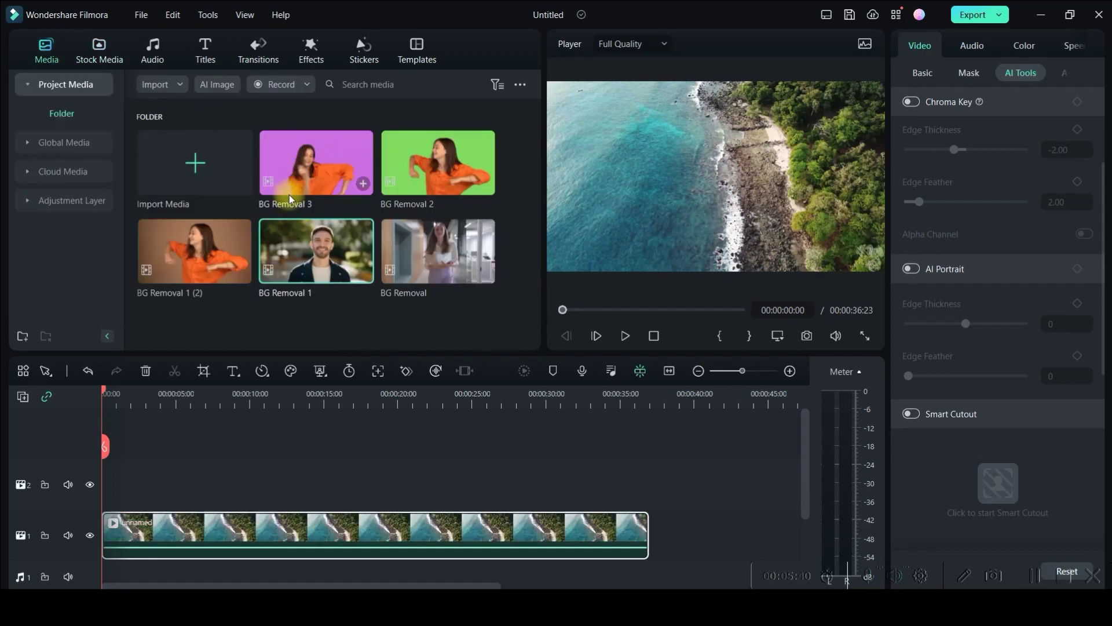
Place BG Removal on track 2 and trim the coastline clip to end around 11 seconds.
left_click_drag(434, 260, 131, 492)
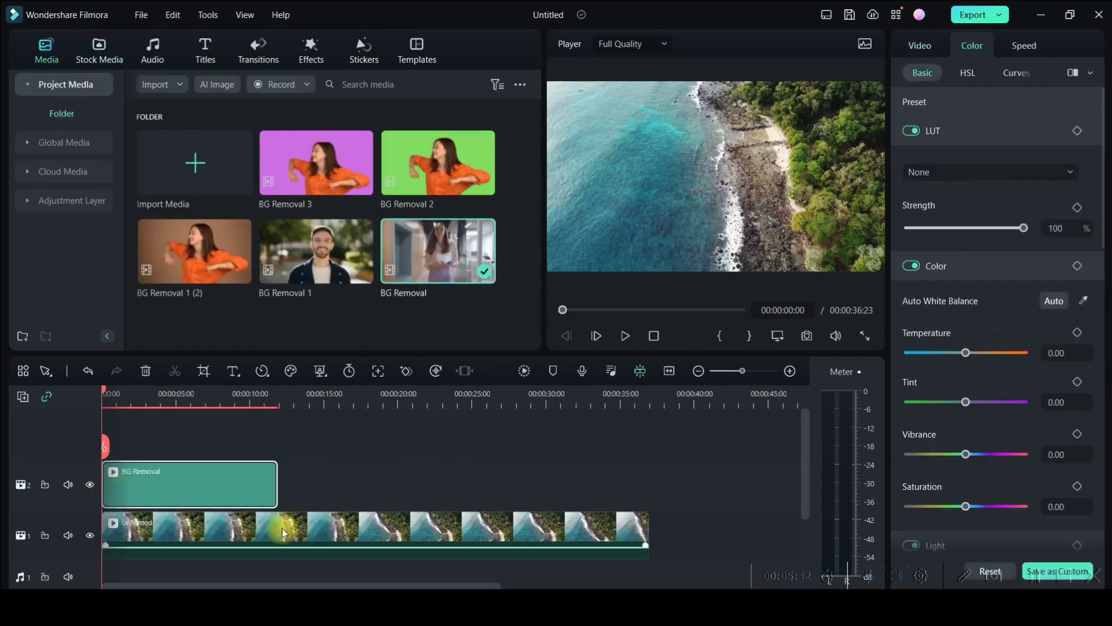
left_click(283, 532)
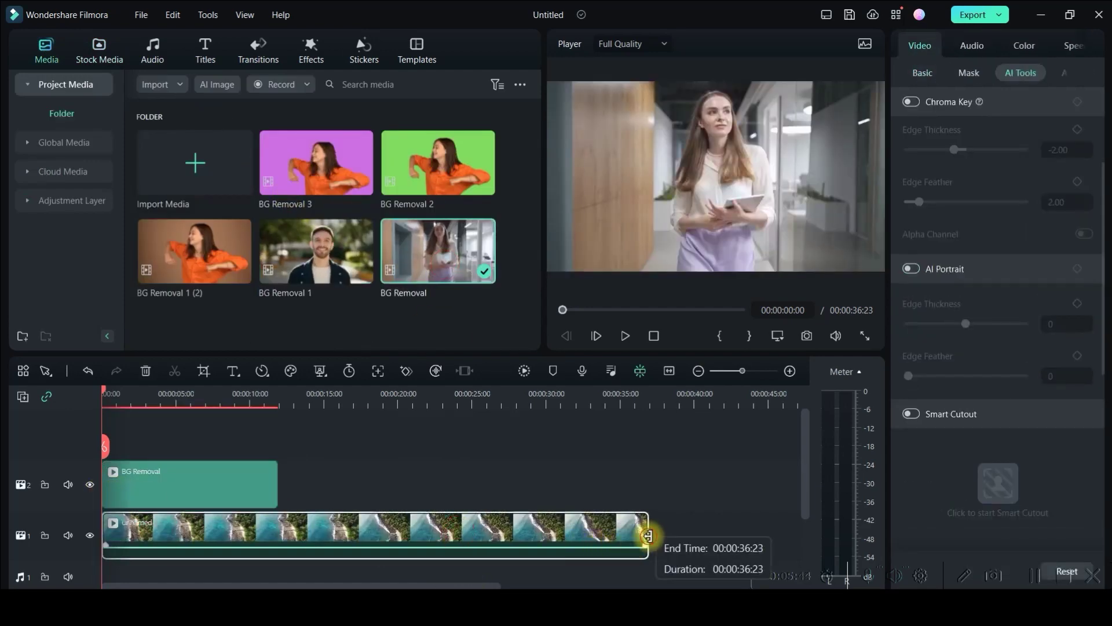
left_click_drag(648, 536, 278, 533)
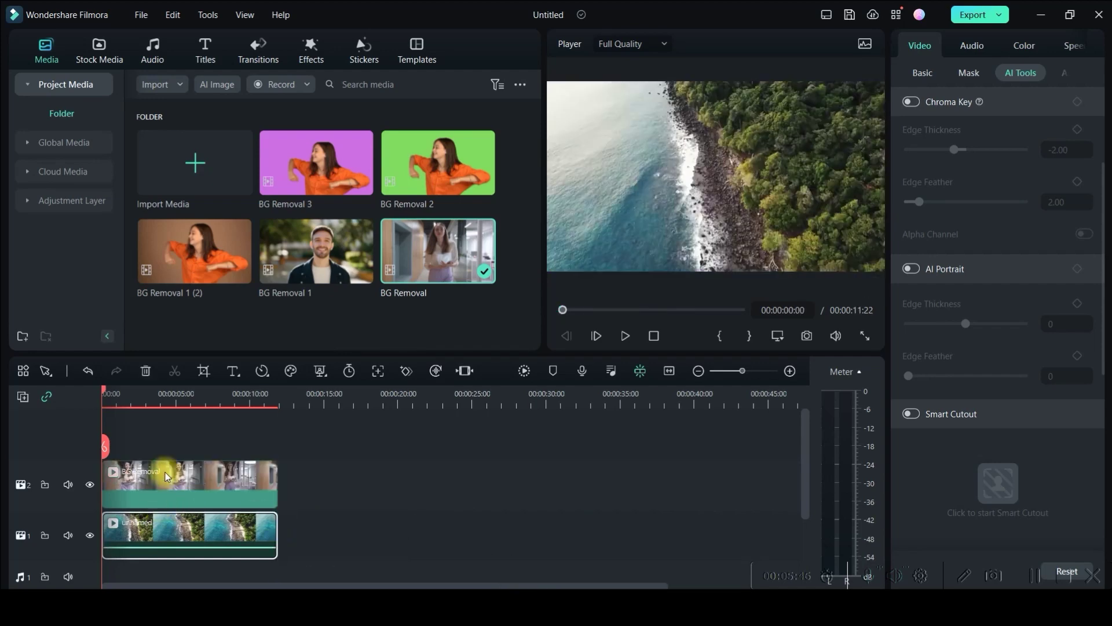
left_click(221, 477)
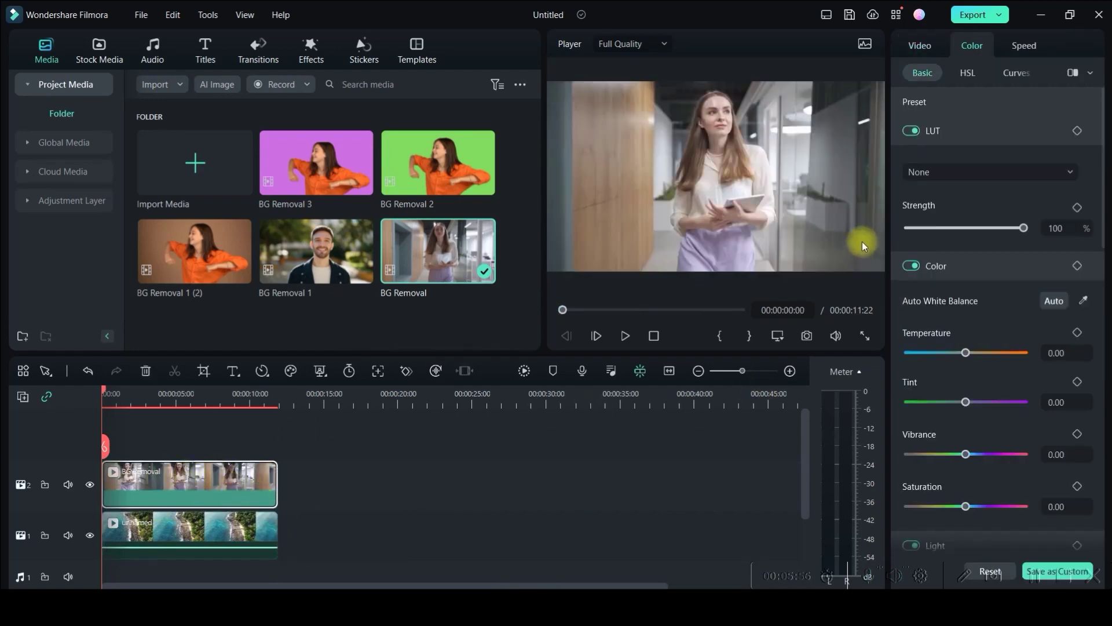
left_click(919, 44)
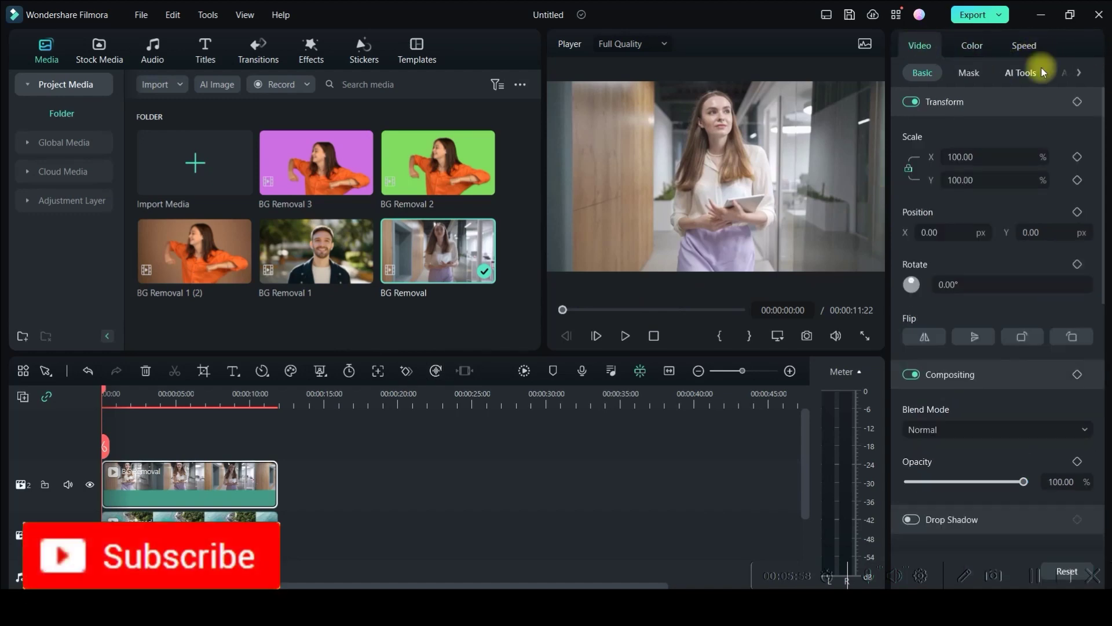
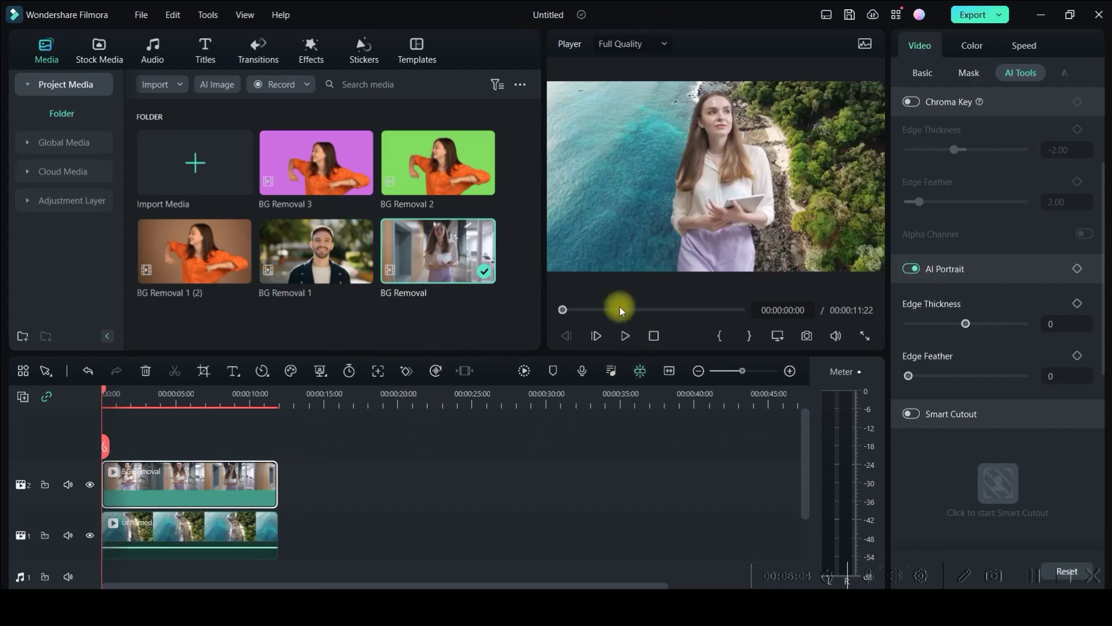
Play back the previous background-removal result.
left_click(627, 335)
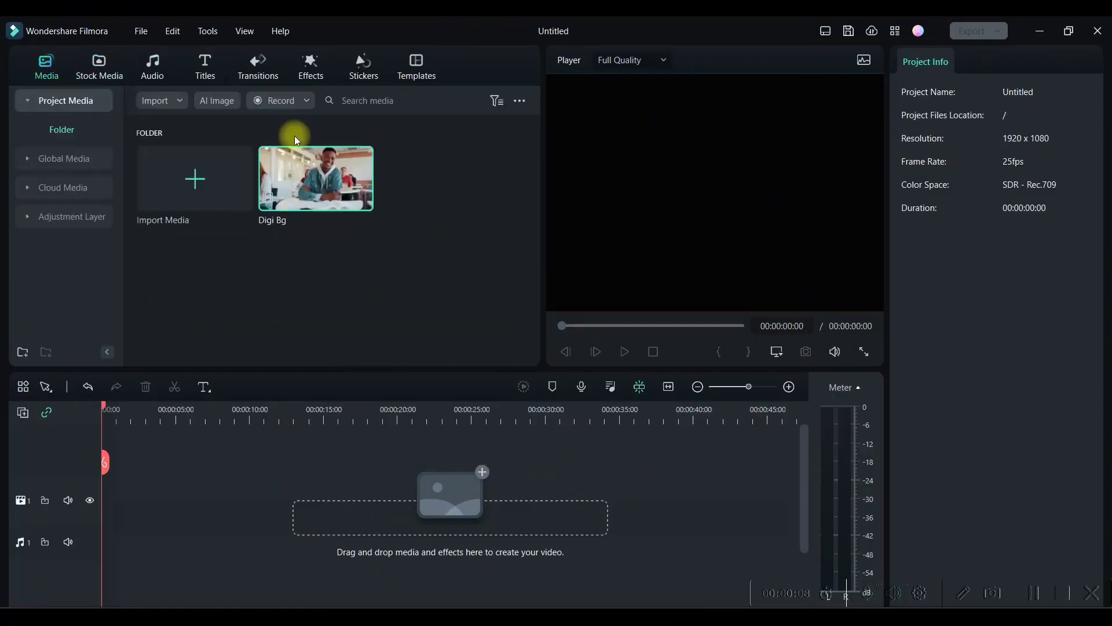
Put Digi Bg on track 2 above a purple cosmic Pexels clip on track 1.
left_click_drag(282, 170, 116, 502)
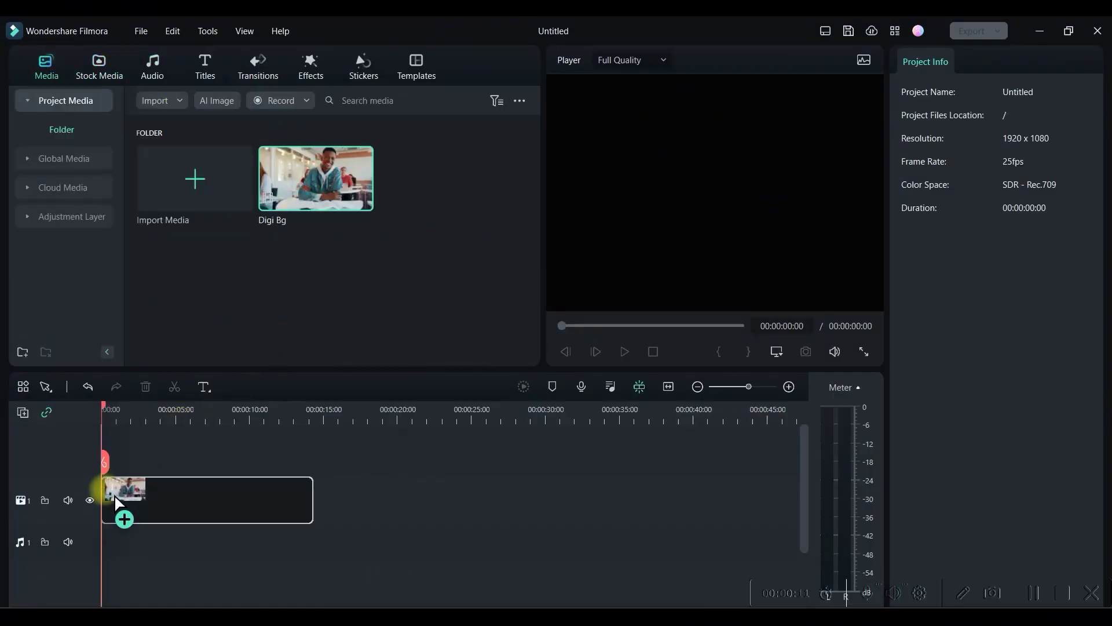
left_click_drag(436, 200, 290, 544)
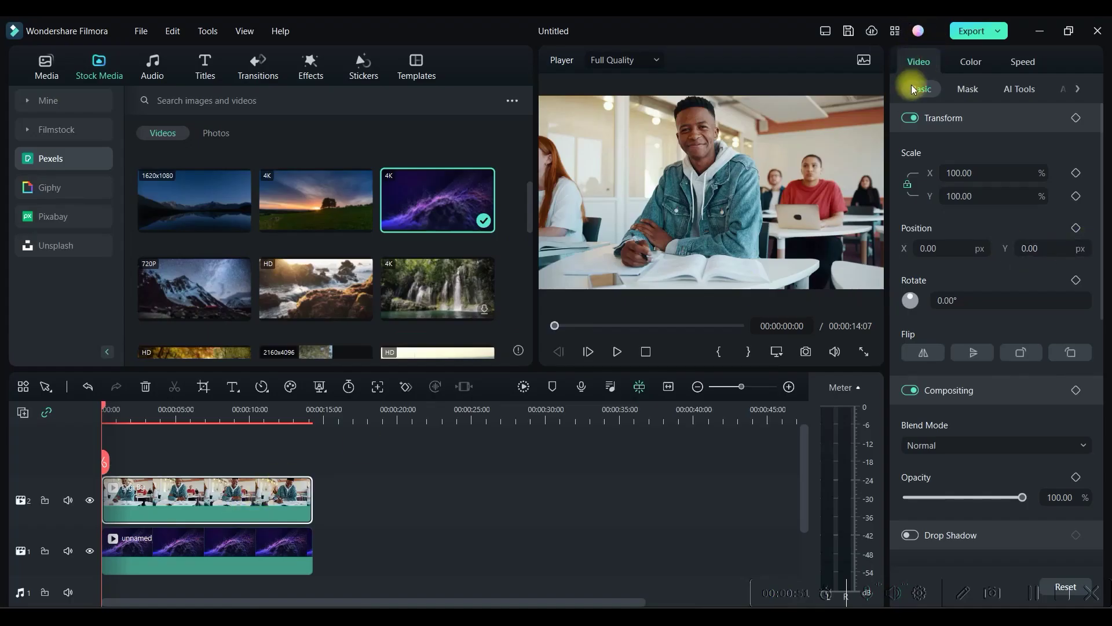
left_click(962, 89)
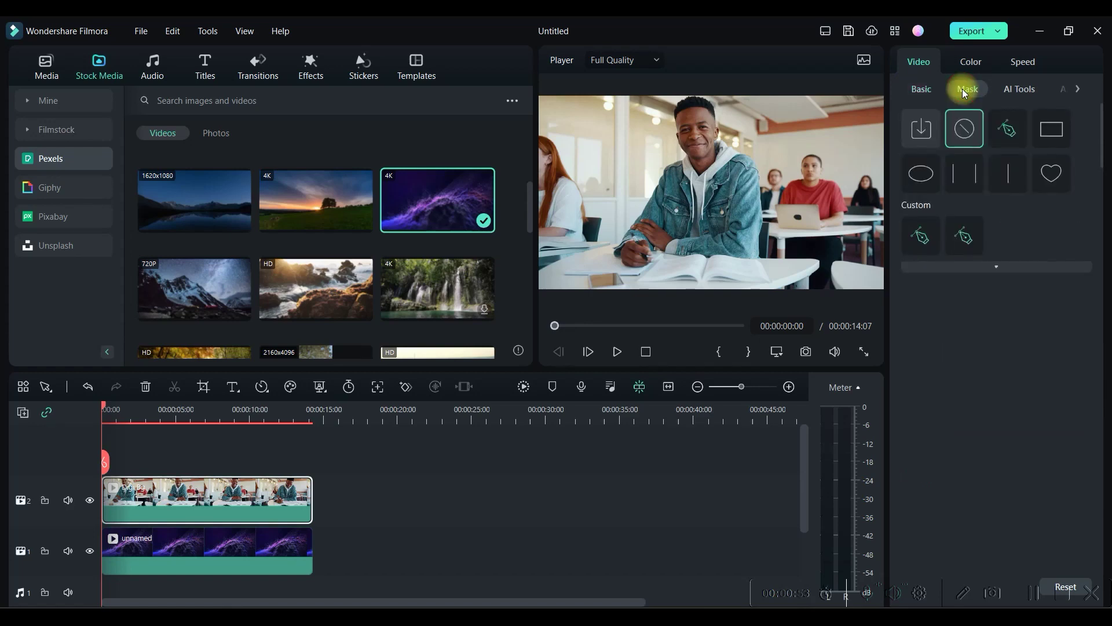
Trace a closed Draw Mask path around the student and play to check the cutout.
left_click(1008, 134)
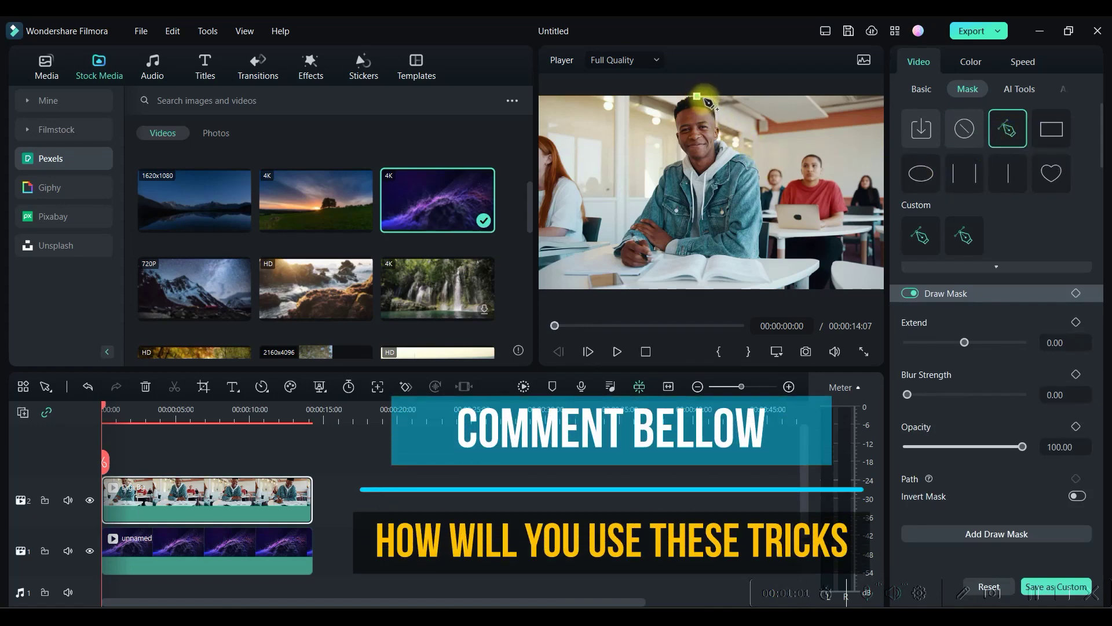
left_click_drag(706, 101, 721, 131)
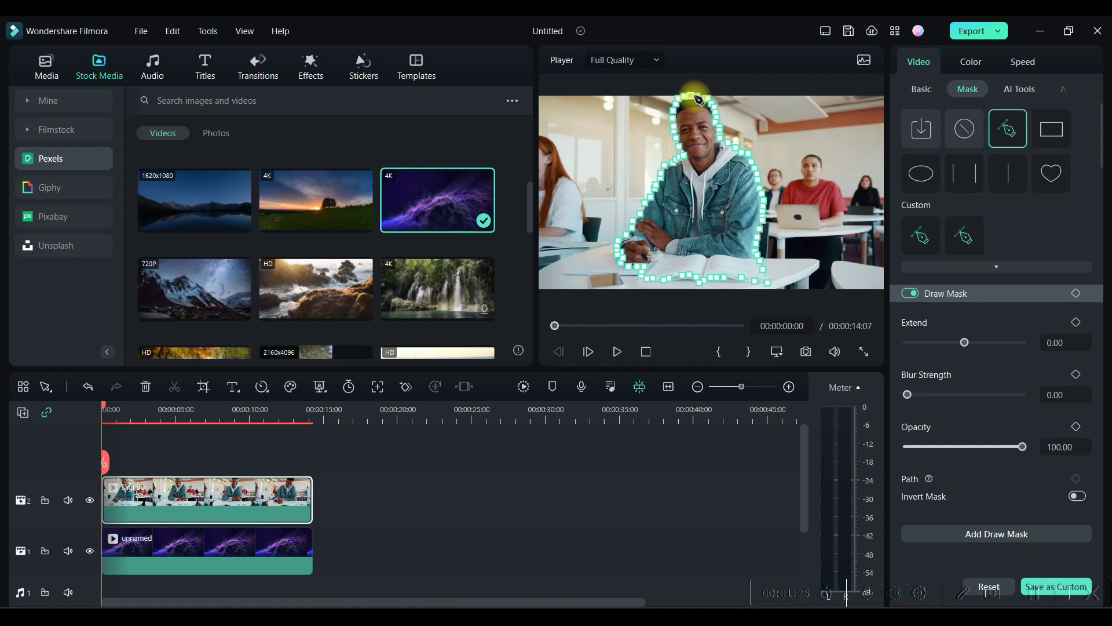
left_click(699, 100)
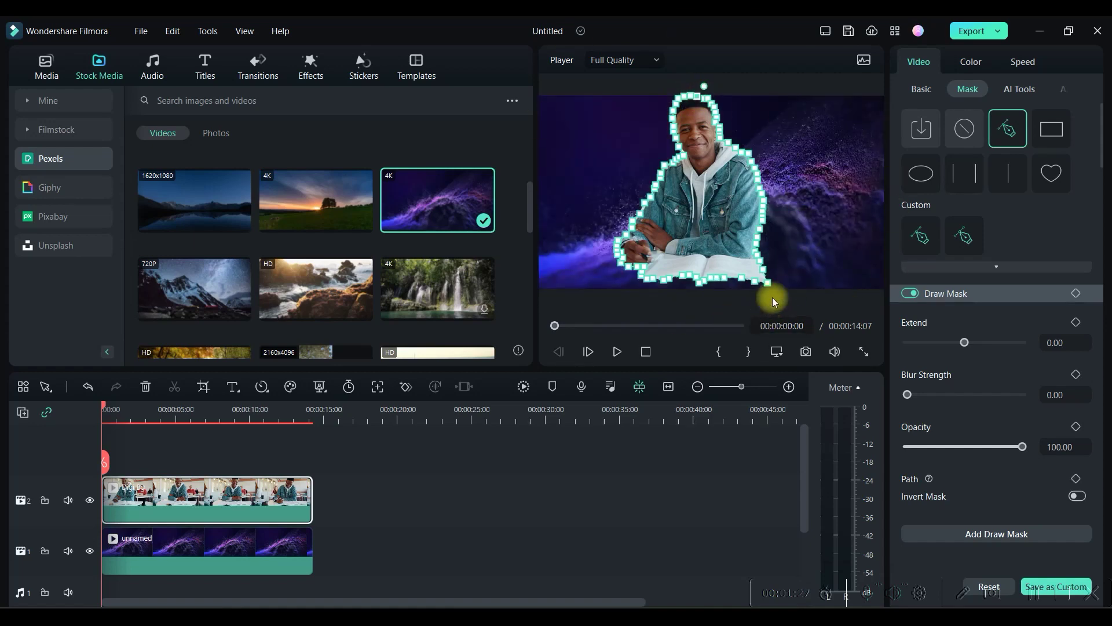
left_click(615, 352)
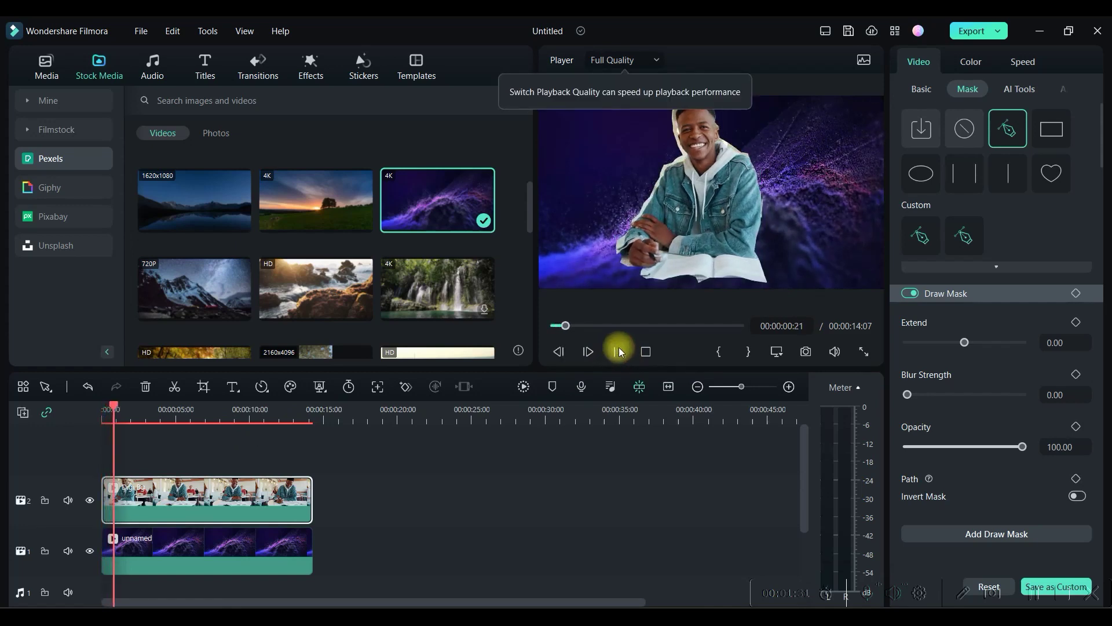
Pause and adjust the mask's Blur Strength and Extend sliders to soften and widen edges.
left_click(617, 351)
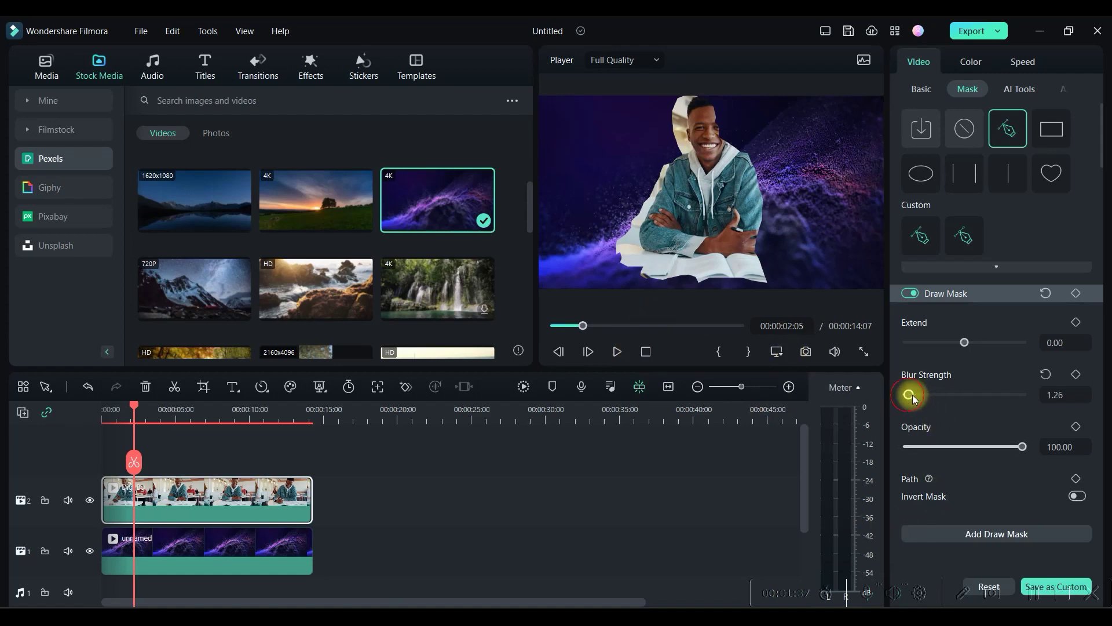
left_click_drag(937, 395, 939, 396)
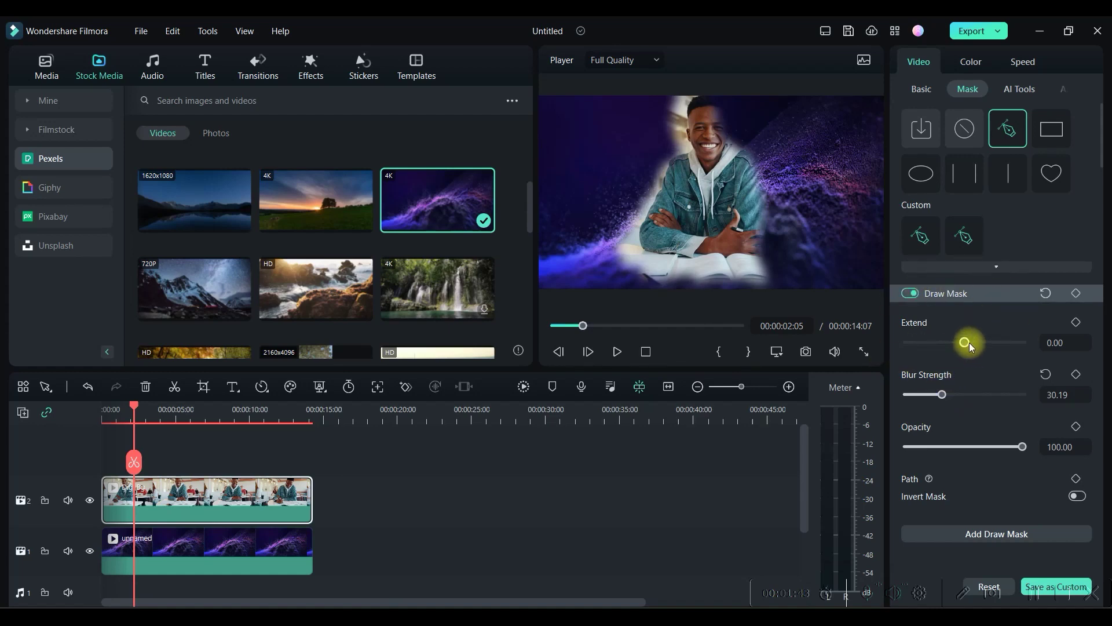
left_click_drag(964, 343, 976, 344)
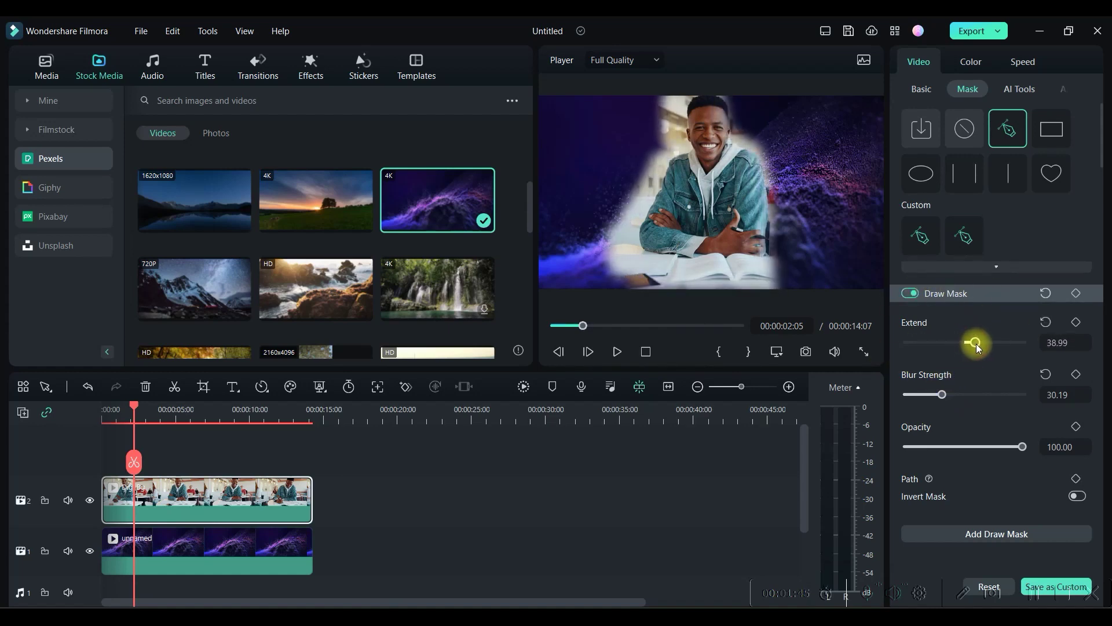
left_click_drag(976, 343, 971, 345)
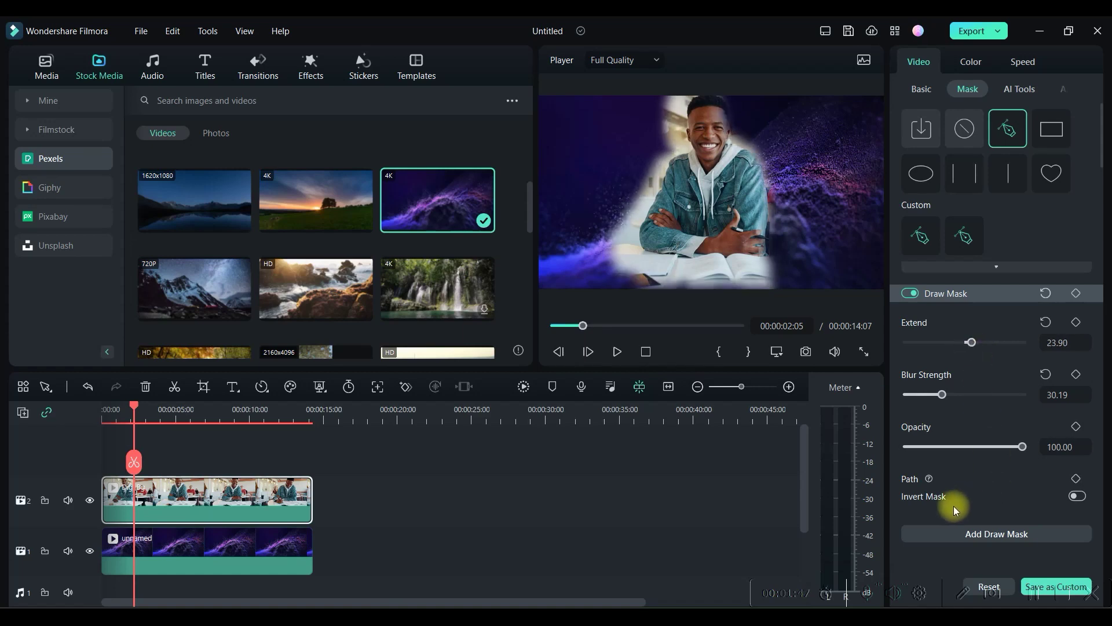
mouse_move(722, 207)
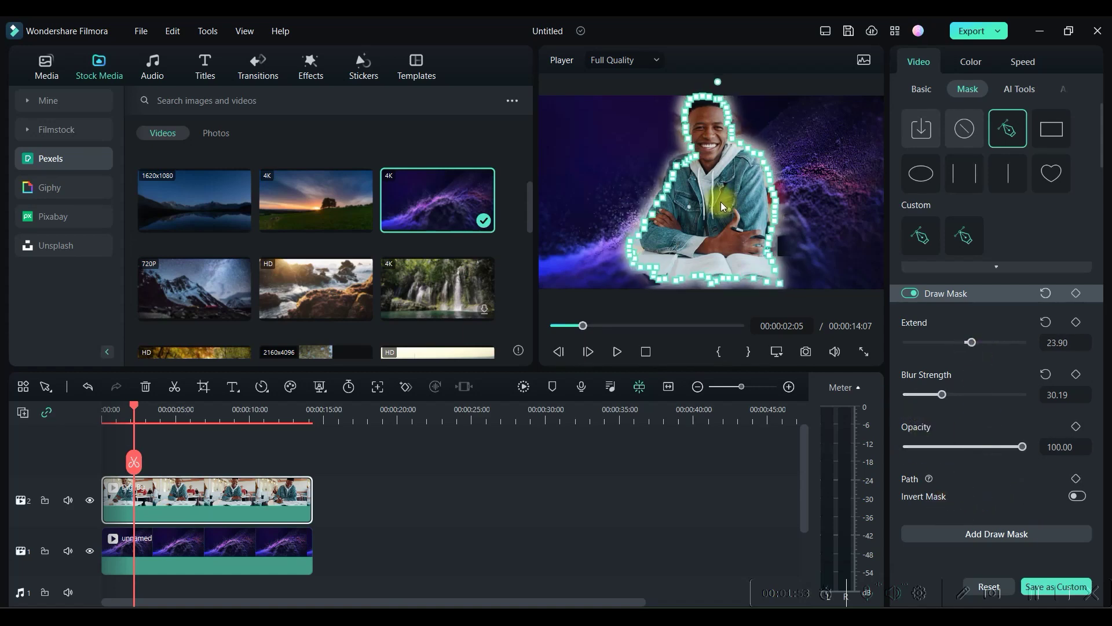
Nudge the mask outline, try a lower mask opacity, and invert the mask.
left_click_drag(722, 206, 721, 206)
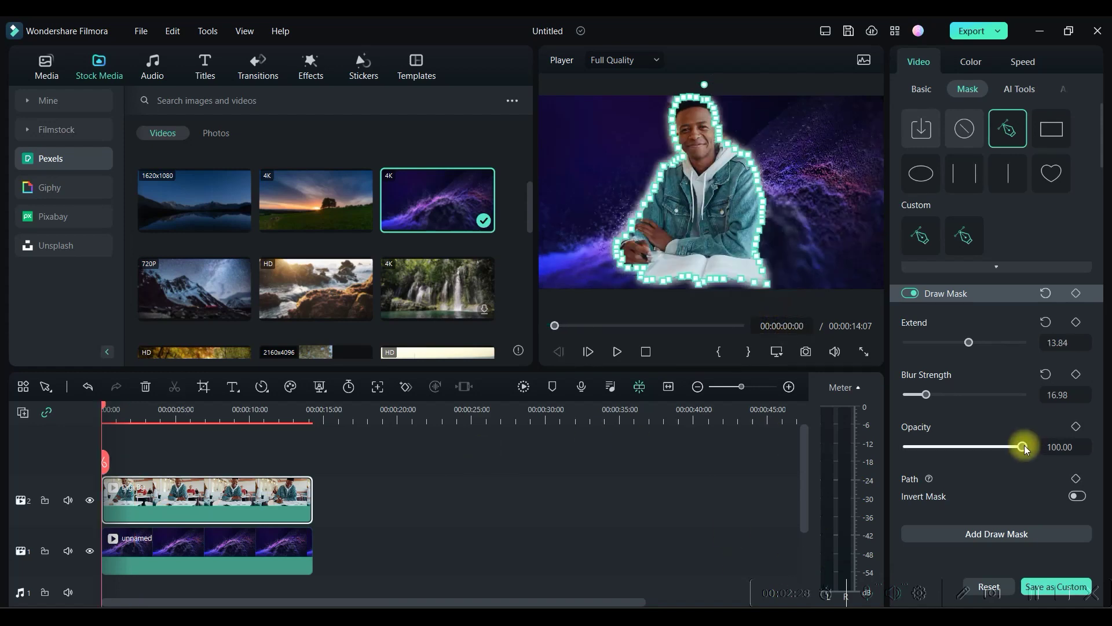
mouse_move(1020, 447)
left_mouse_down()
mouse_move(995, 450)
mouse_move(1048, 443)
left_mouse_up()
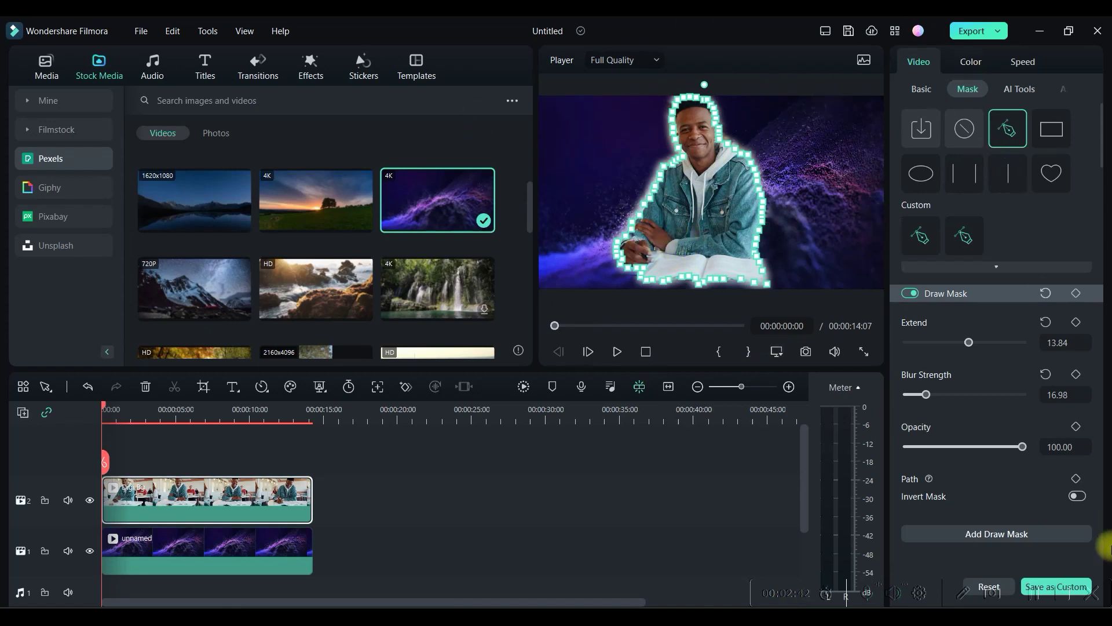
left_click(1079, 496)
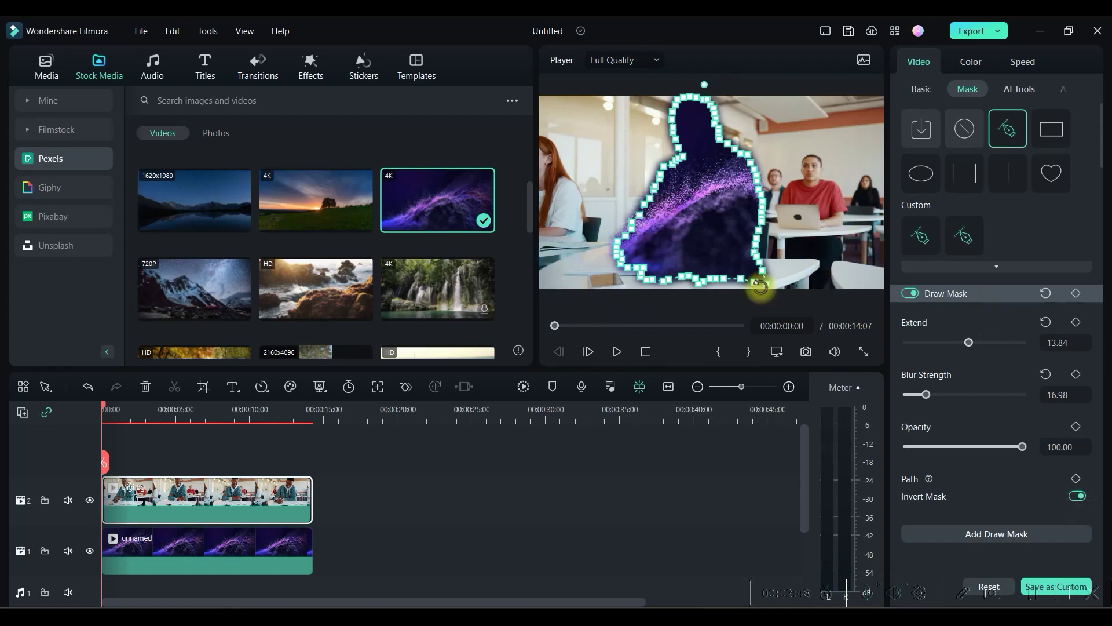
left_click(1078, 496)
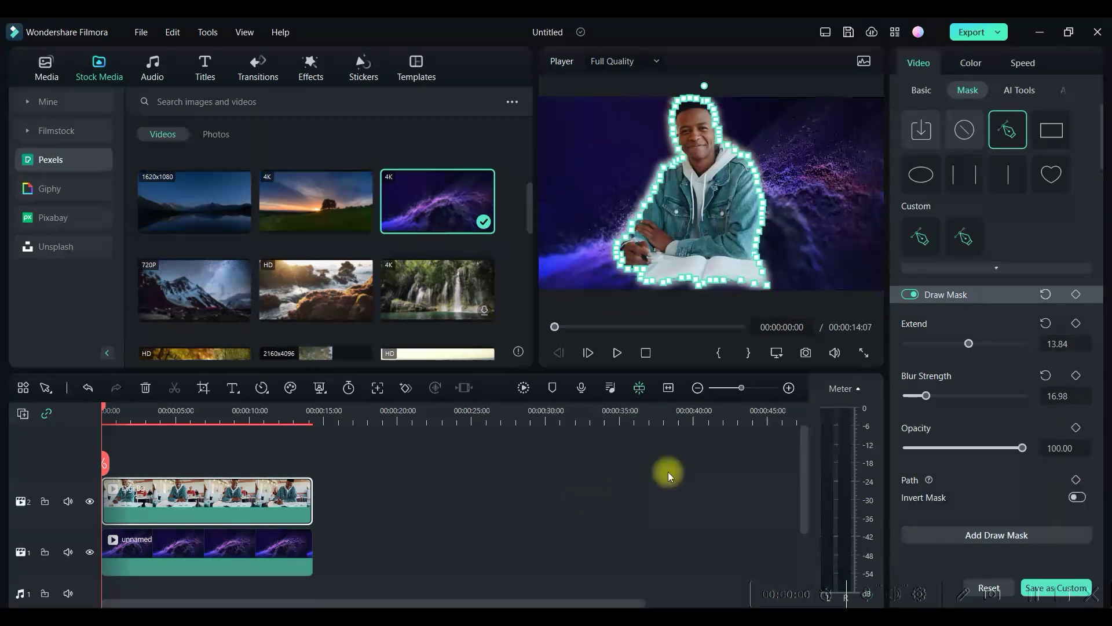
left_click(186, 542)
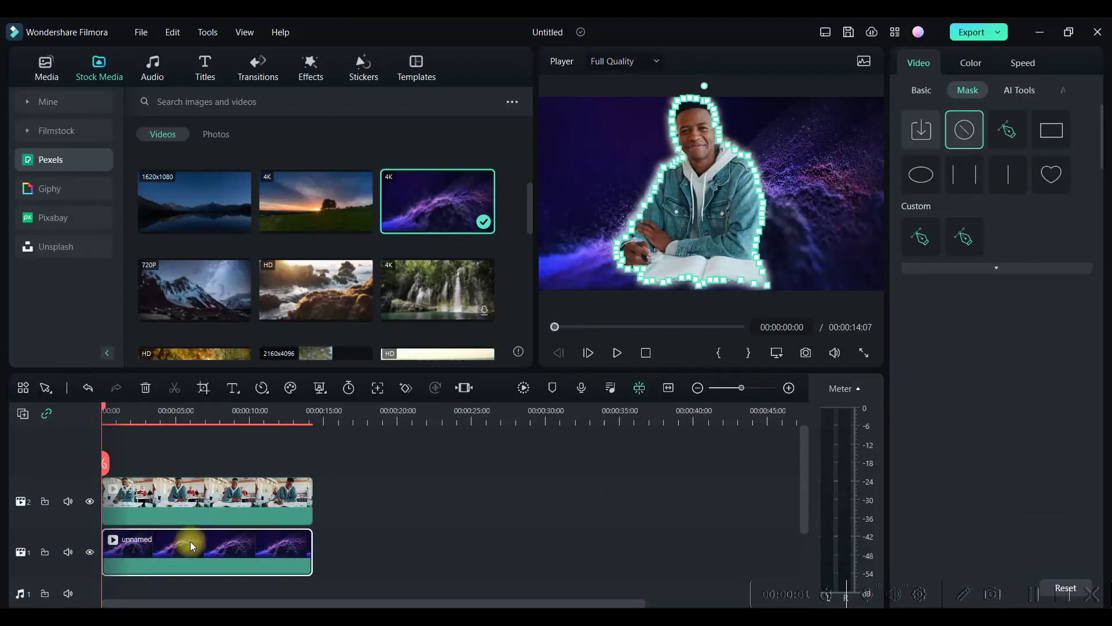
Delete the cosmic clip and stretch the white solid to the video clip's end.
key("Delete")
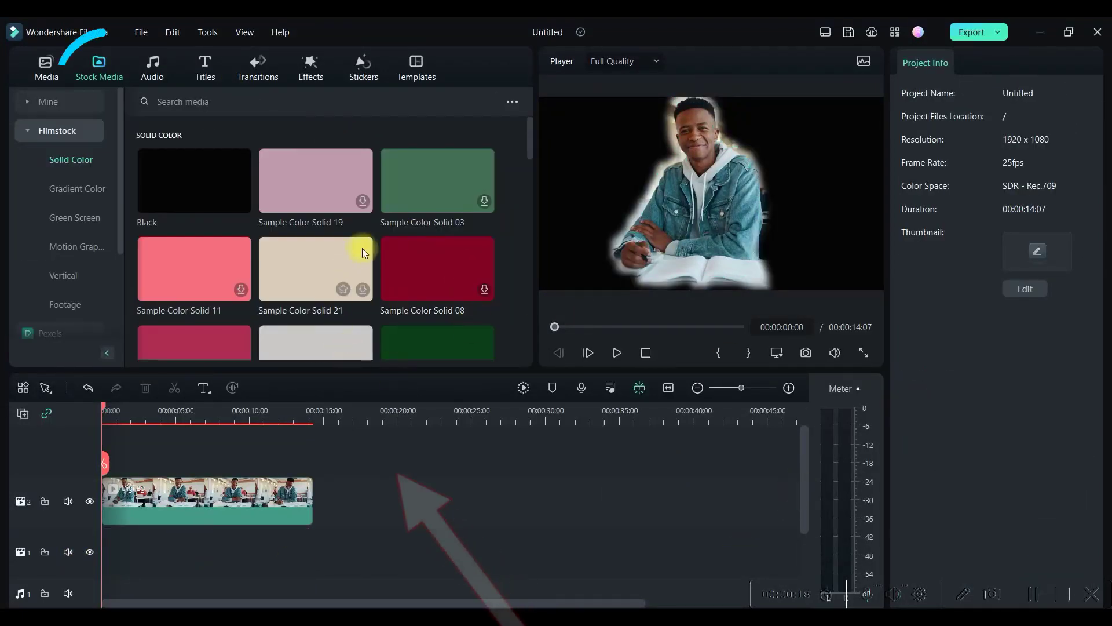
scroll(362, 248, "down", 3)
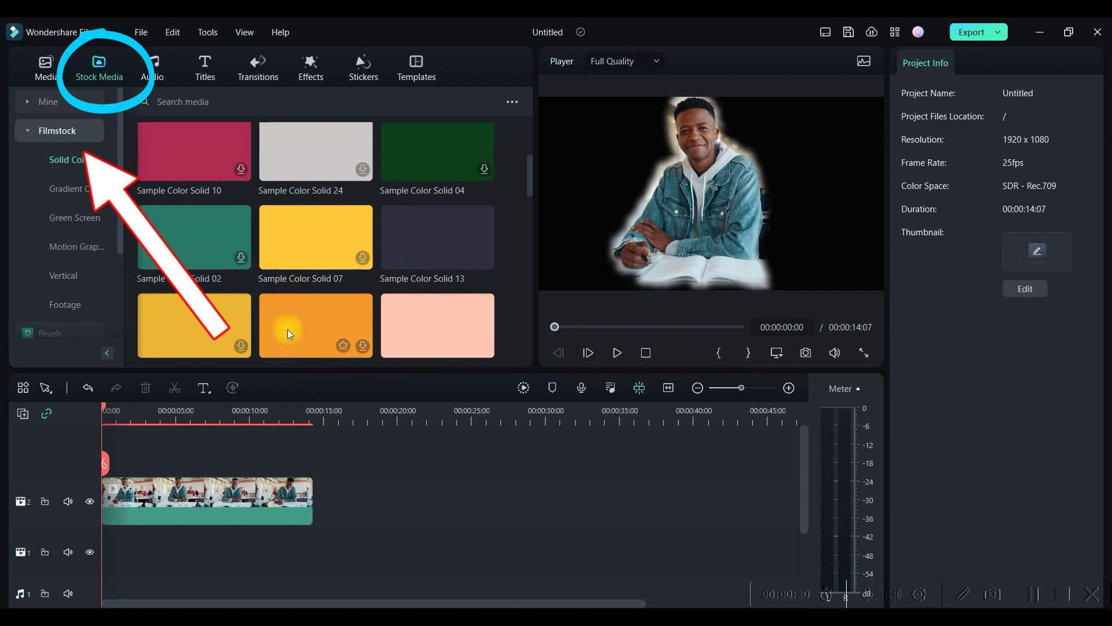
scroll(349, 276, "down", 2)
scroll(349, 275, "down", 5)
scroll(346, 276, "up", 2)
scroll(344, 271, "up", 1)
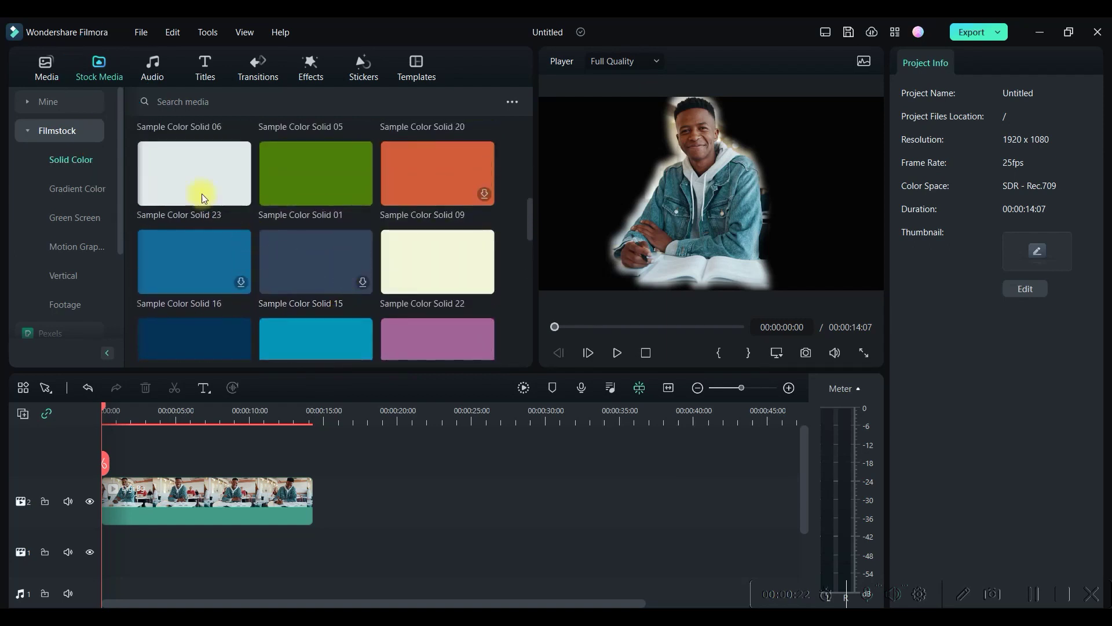
left_click_drag(199, 183, 102, 553)
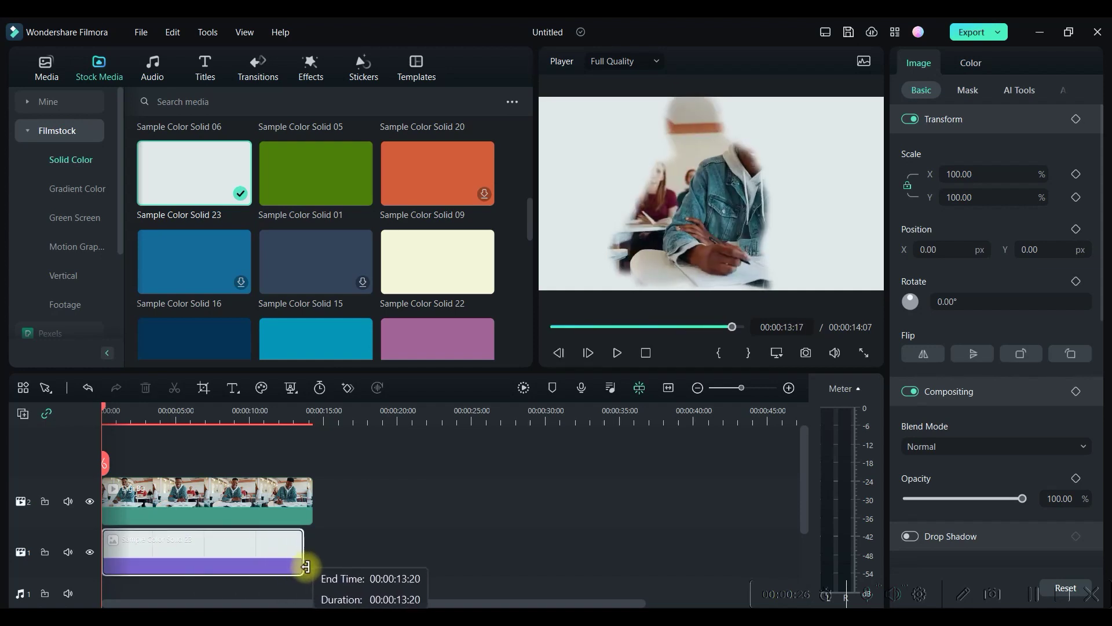
left_click_drag(174, 550, 311, 551)
left_click(967, 89)
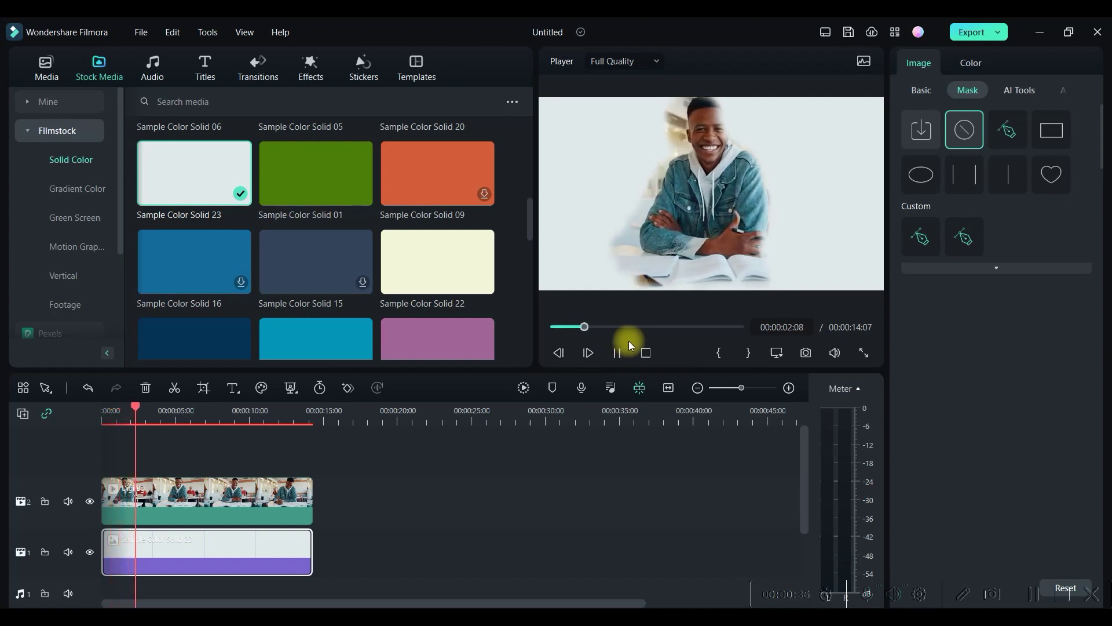
left_click(618, 352)
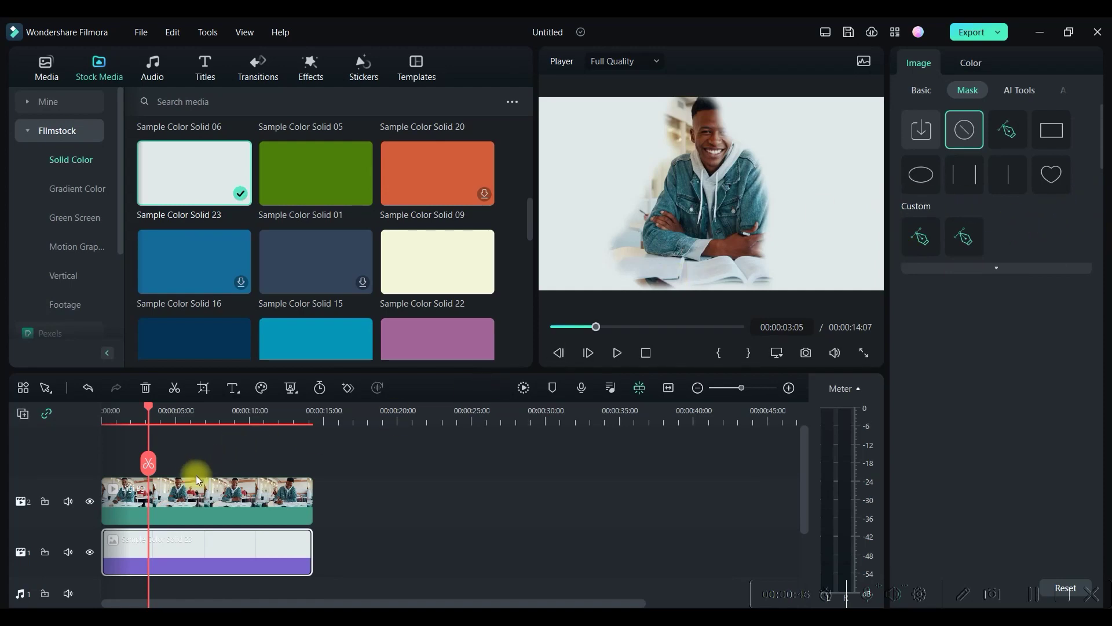
Switch the clip to a heart mask, confirming removal of the drawn mask.
left_click(194, 489)
left_click(1051, 174)
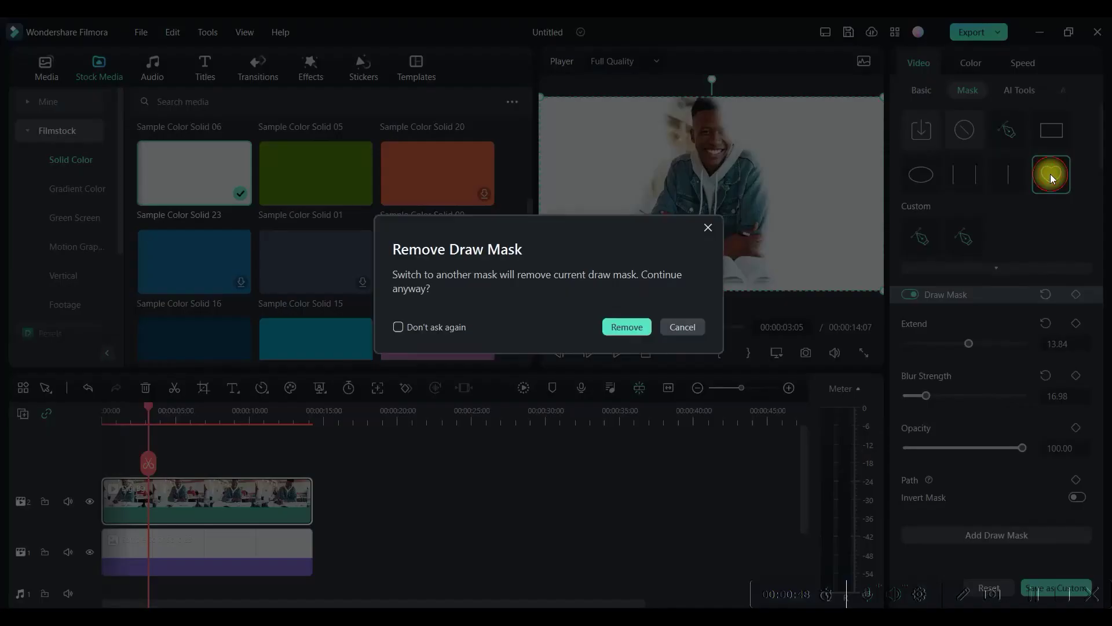
left_click(622, 328)
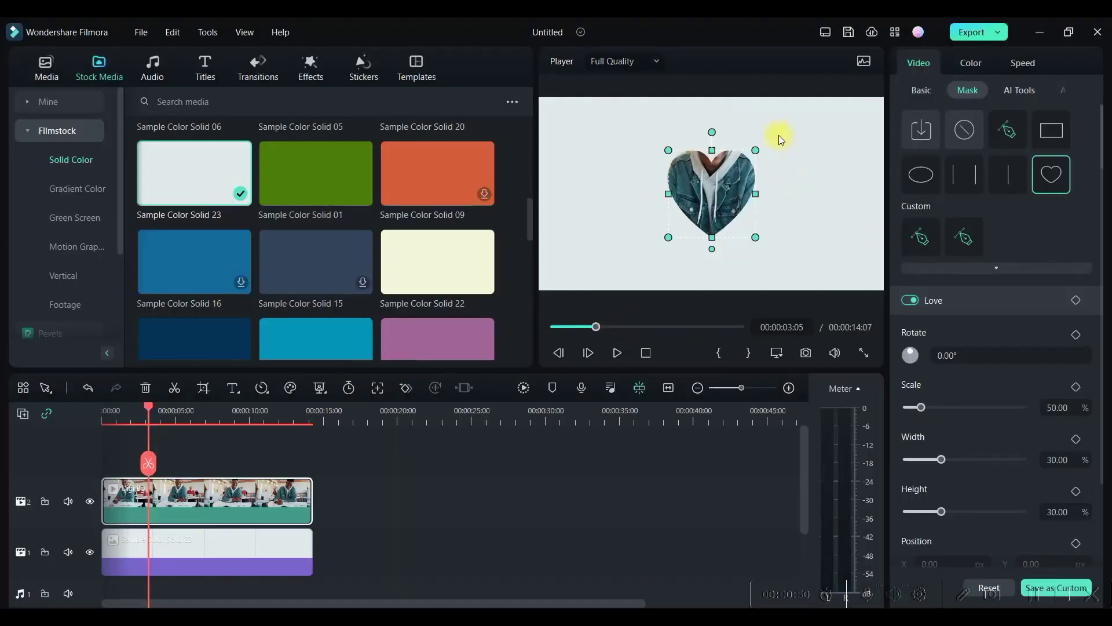
Move the heart mask up over the face, make it taller and wider, then pick Rectangle.
left_click_drag(709, 181, 710, 170)
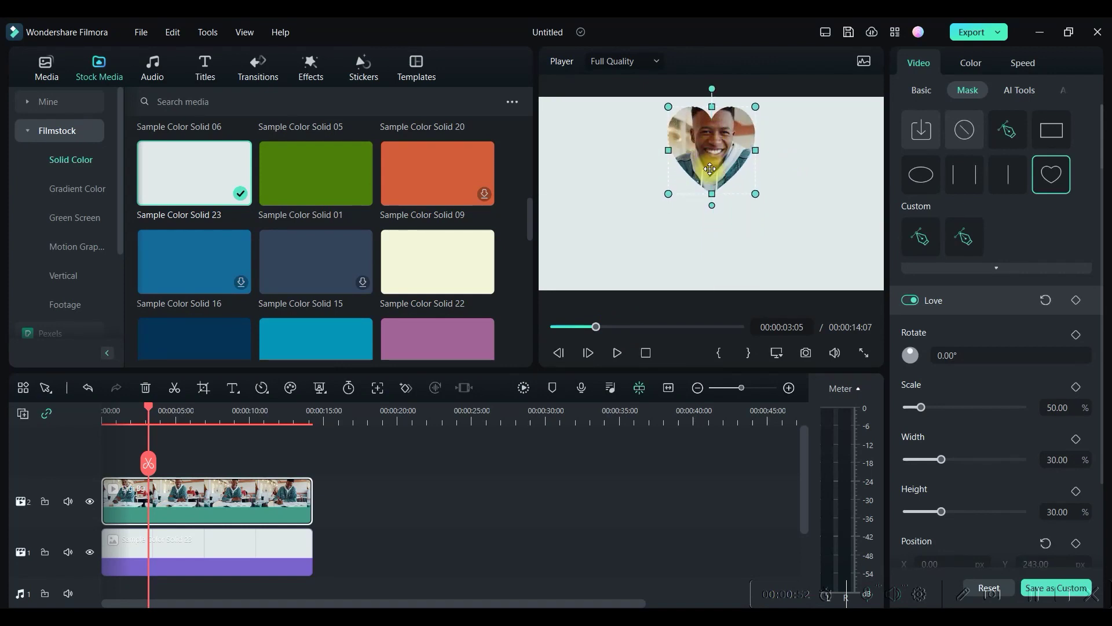
left_click_drag(712, 193, 711, 211)
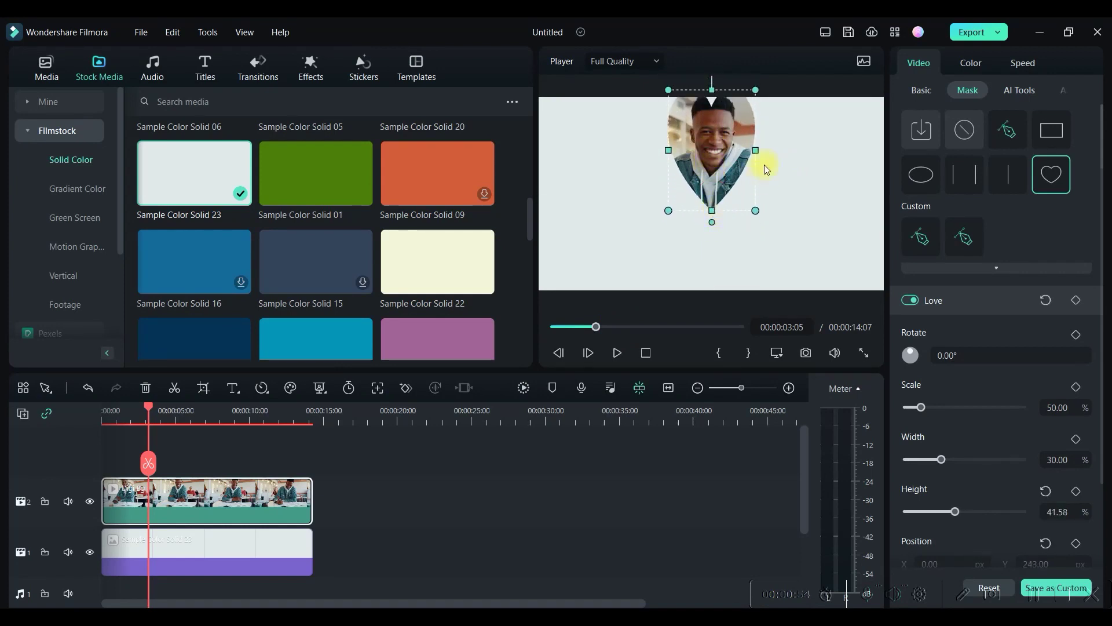
left_click_drag(756, 150, 792, 150)
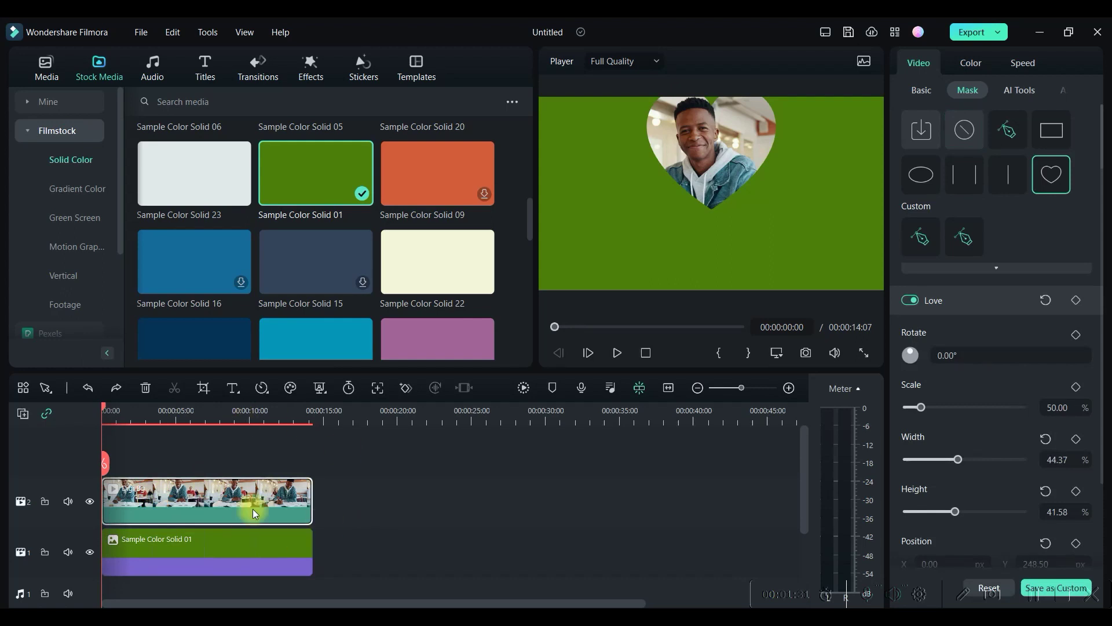
left_click(1051, 130)
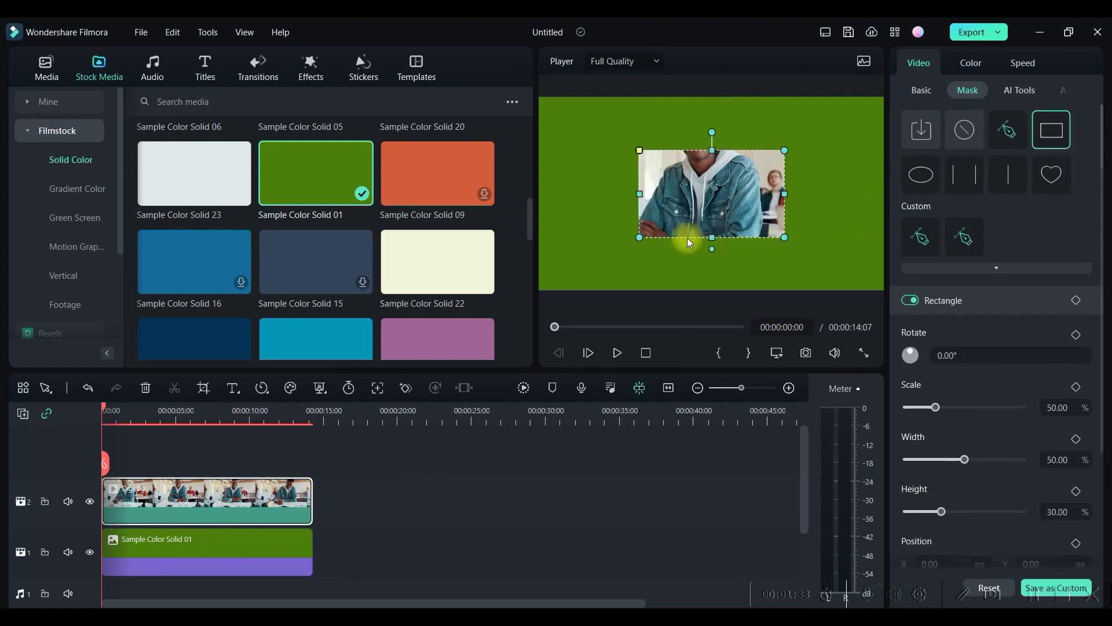
Move and heighten the rectangle mask over the face, then try a circle mask.
left_click_drag(728, 156, 730, 142)
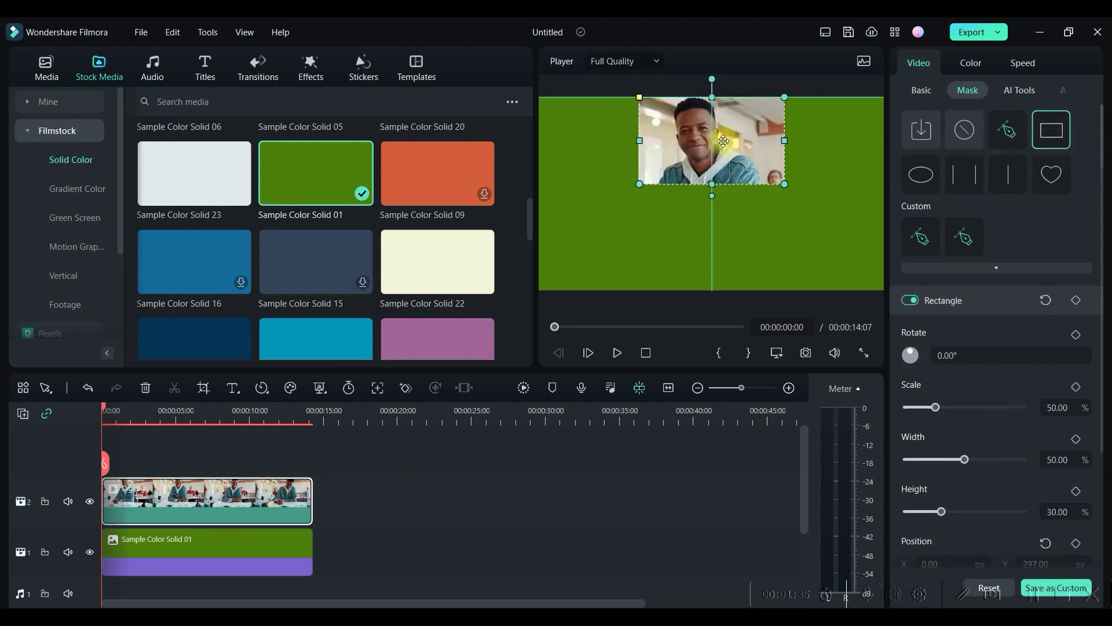
mouse_move(711, 186)
left_mouse_down()
mouse_move(712, 235)
mouse_move(715, 177)
left_mouse_up()
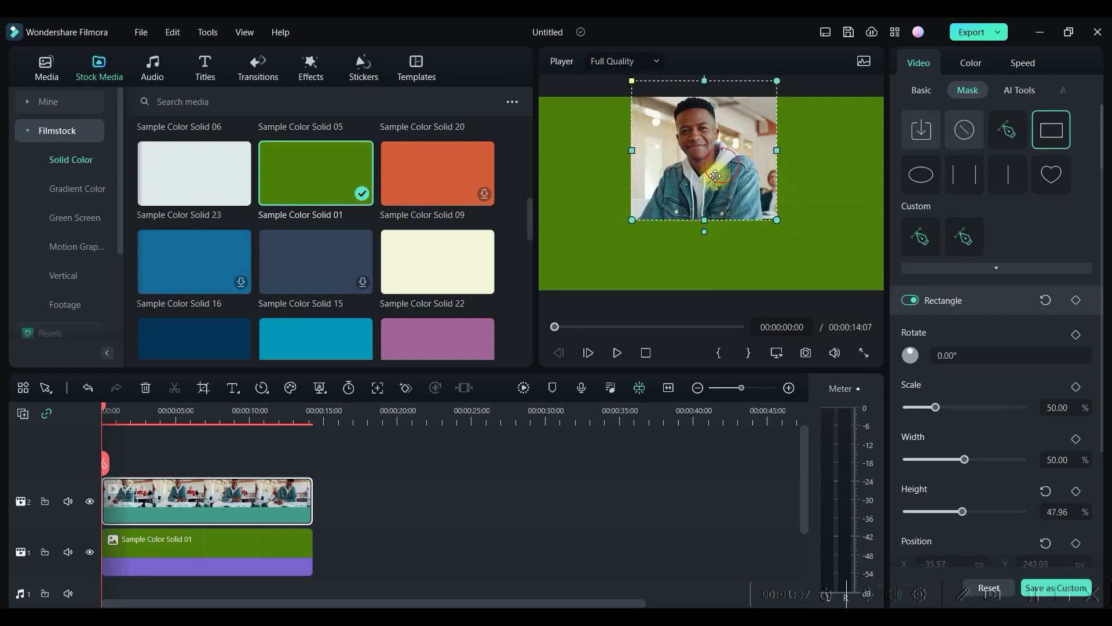
left_click(922, 175)
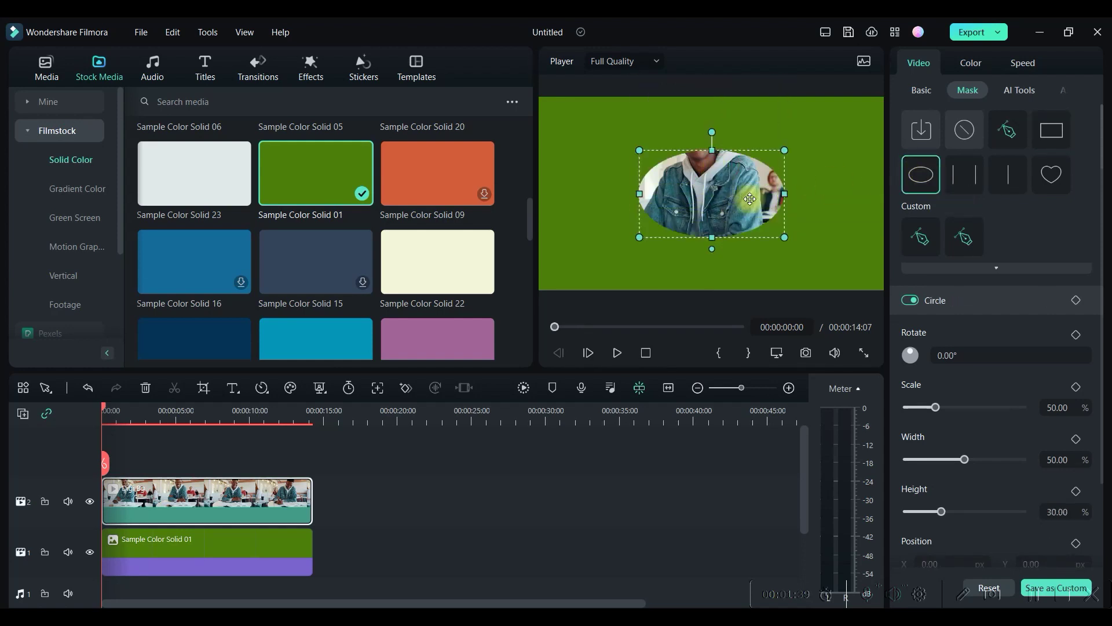
left_click_drag(746, 199, 738, 149)
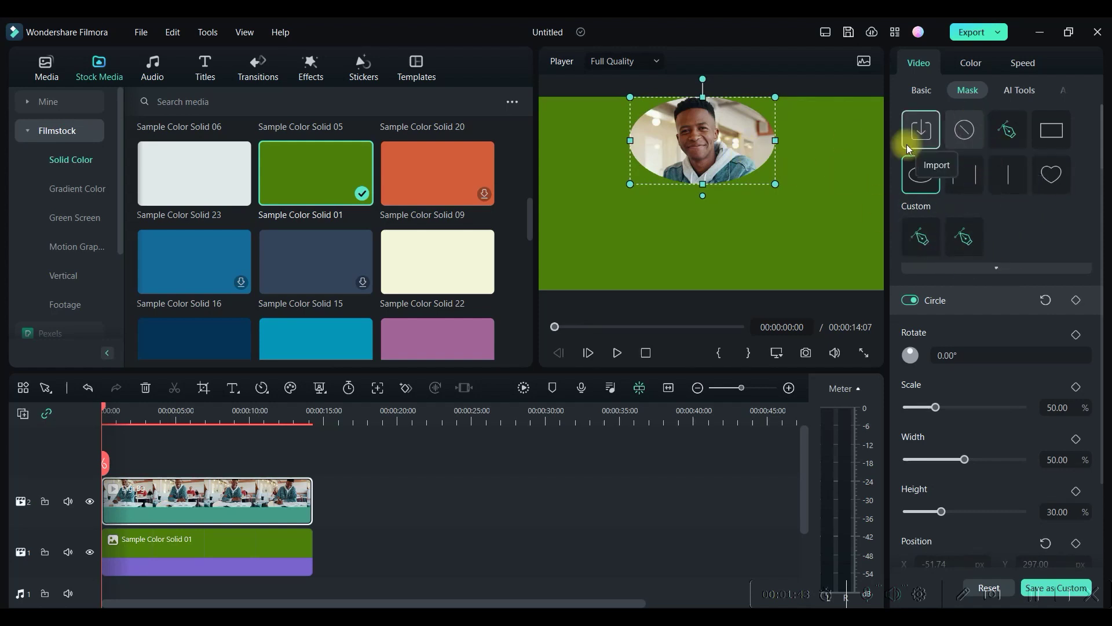
Try a Parallel Lines strip, then place a Linear mask edge further left.
left_click(947, 179)
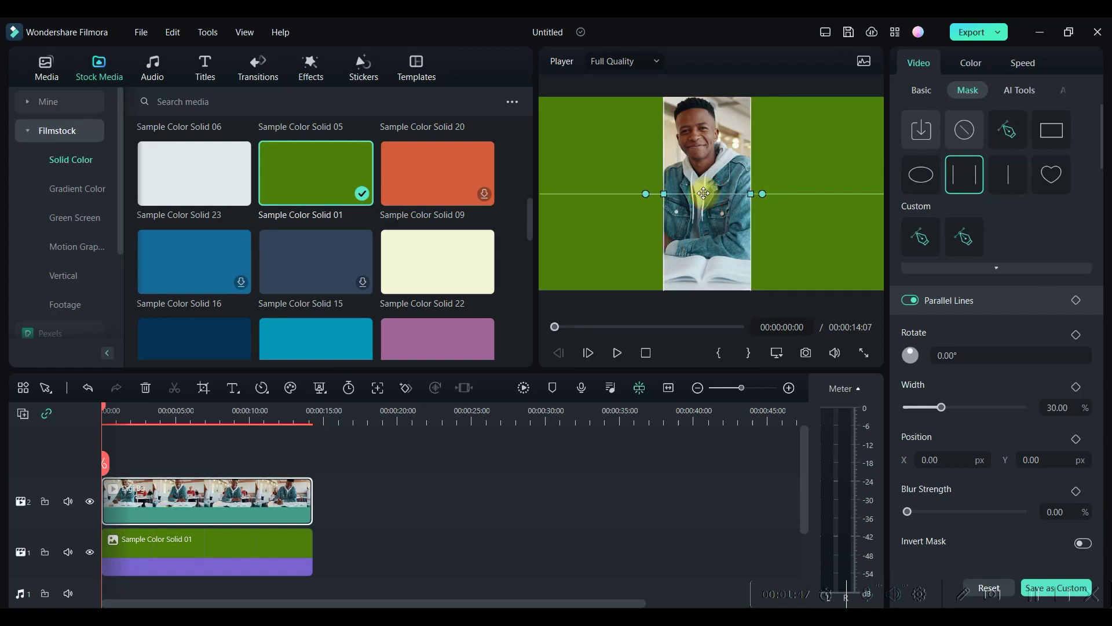
left_click_drag(703, 193, 700, 193)
left_click(1011, 186)
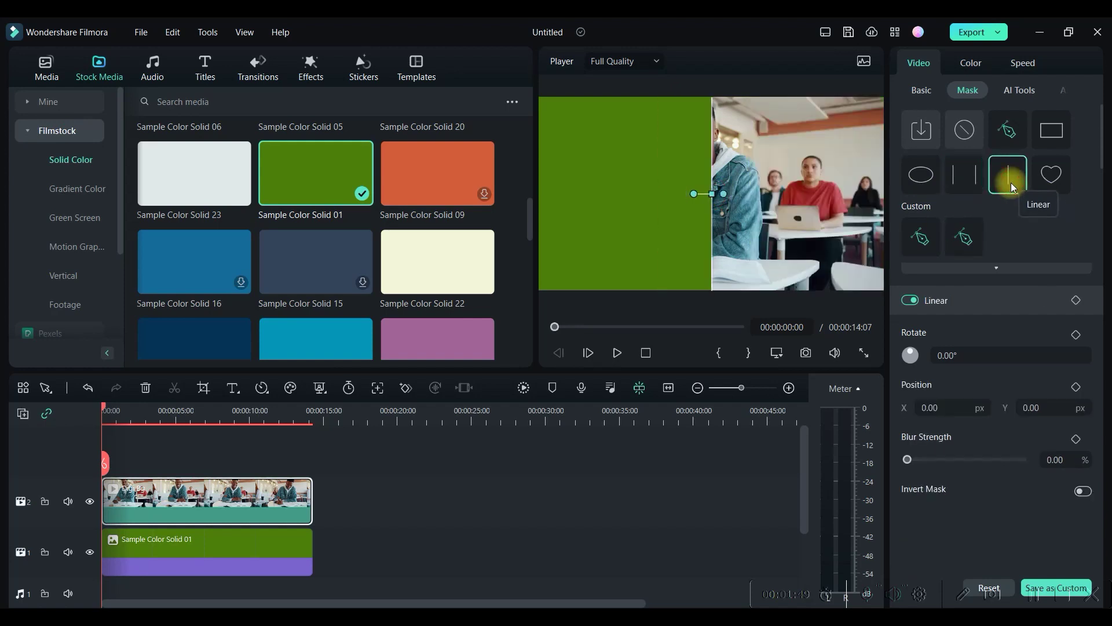
left_click_drag(813, 205, 737, 208)
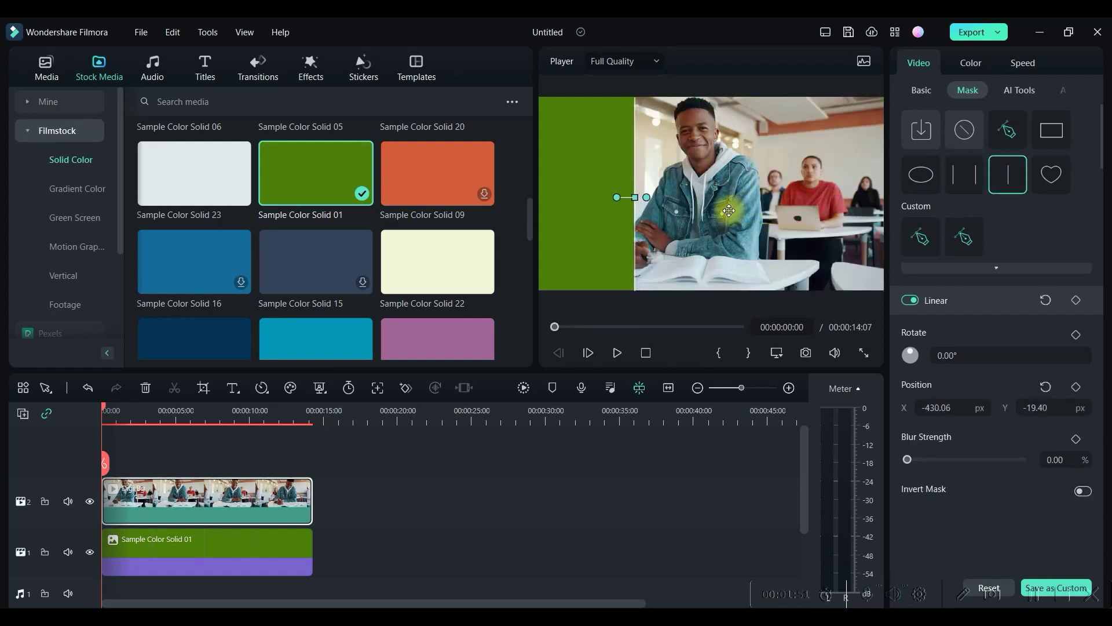
mouse_move(737, 208)
left_mouse_down()
mouse_move(721, 212)
mouse_move(741, 216)
left_mouse_up()
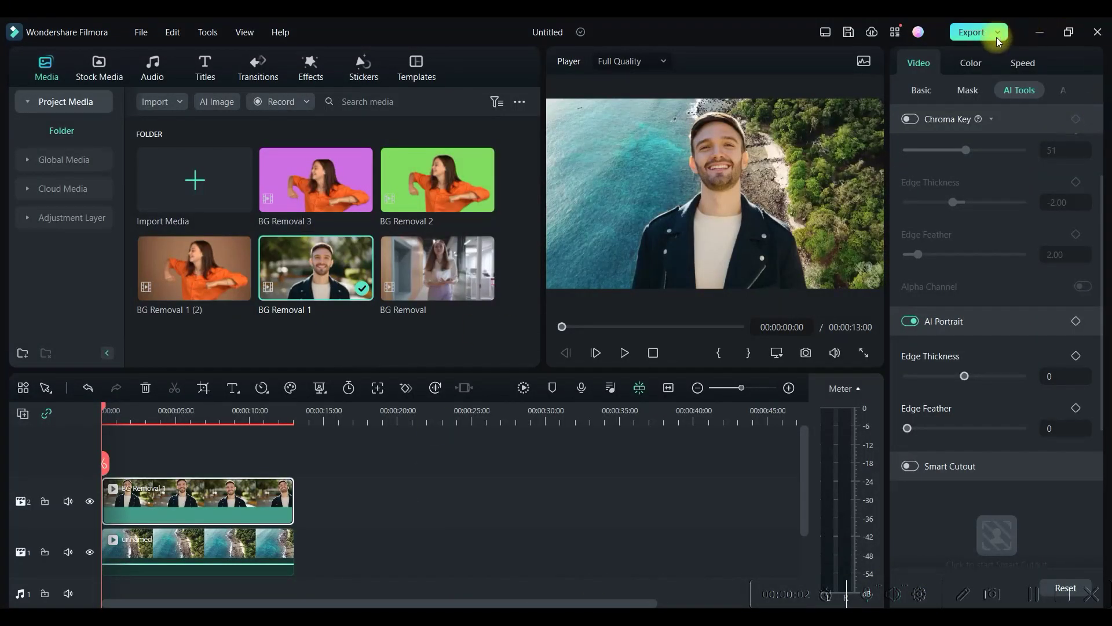
left_click(979, 31)
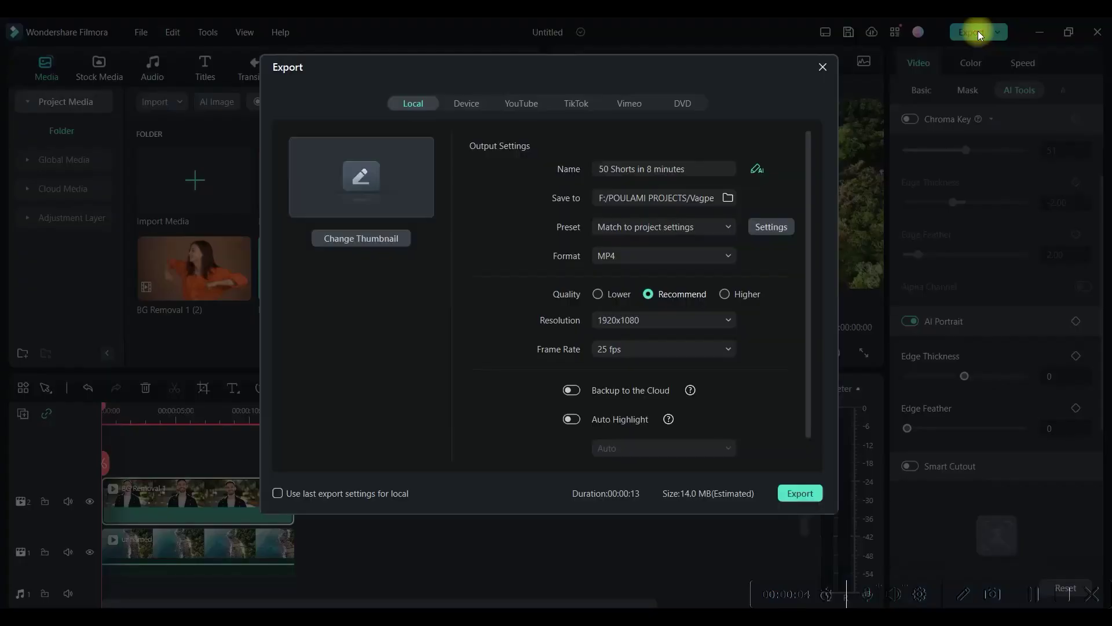
left_click_drag(696, 169, 611, 170)
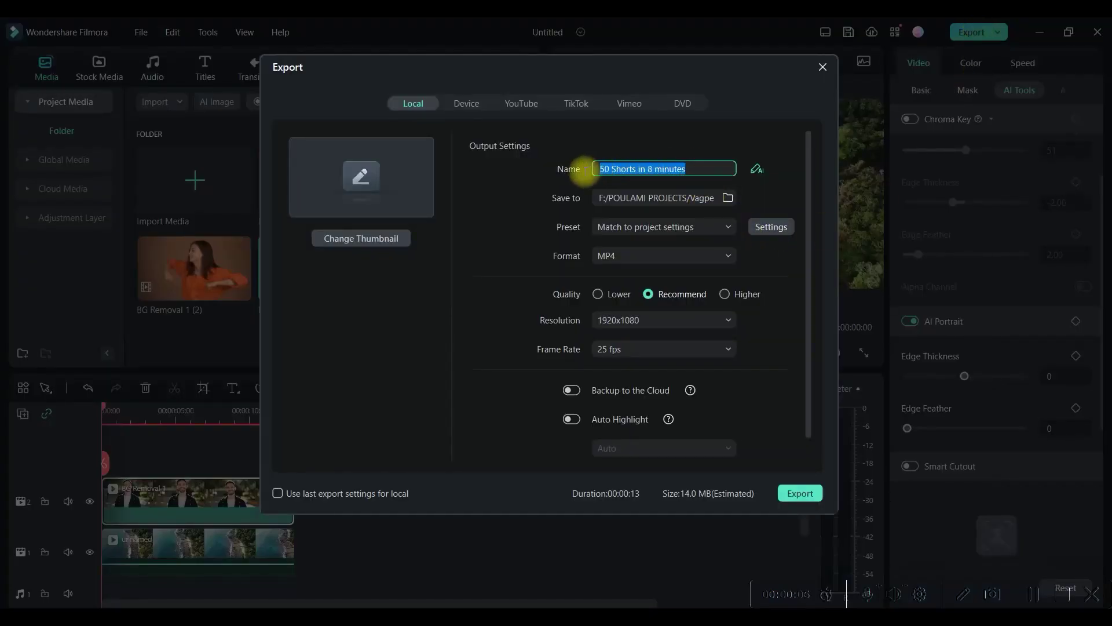
left_click(728, 197)
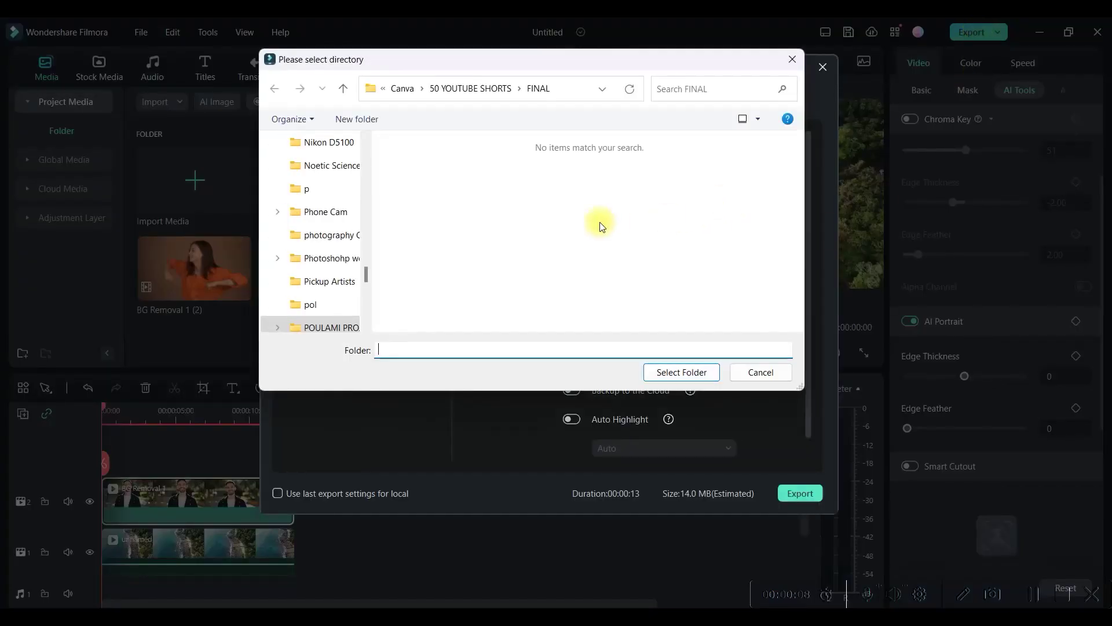
left_click(793, 60)
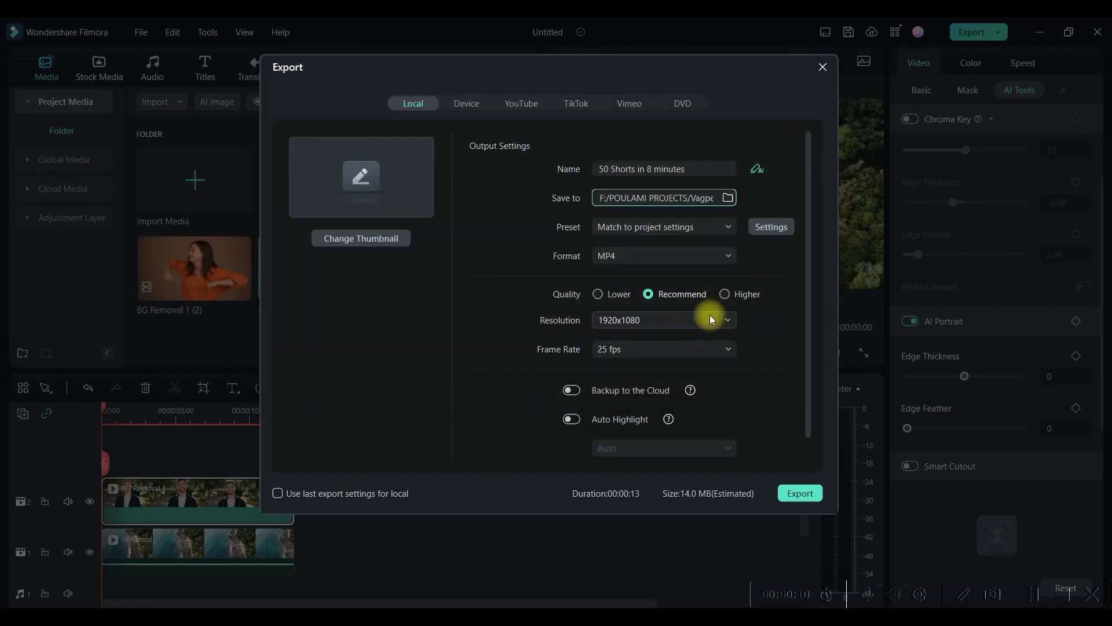